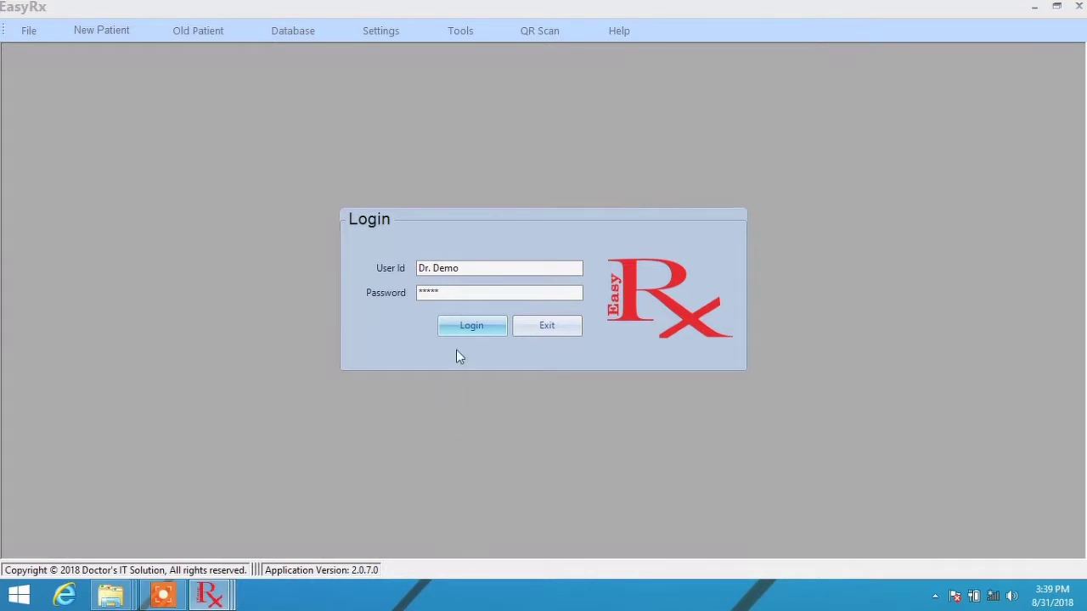
# Log in with the prefilled credentials and open the particulars and history page of a new patient record
pyautogui.click(463, 329)
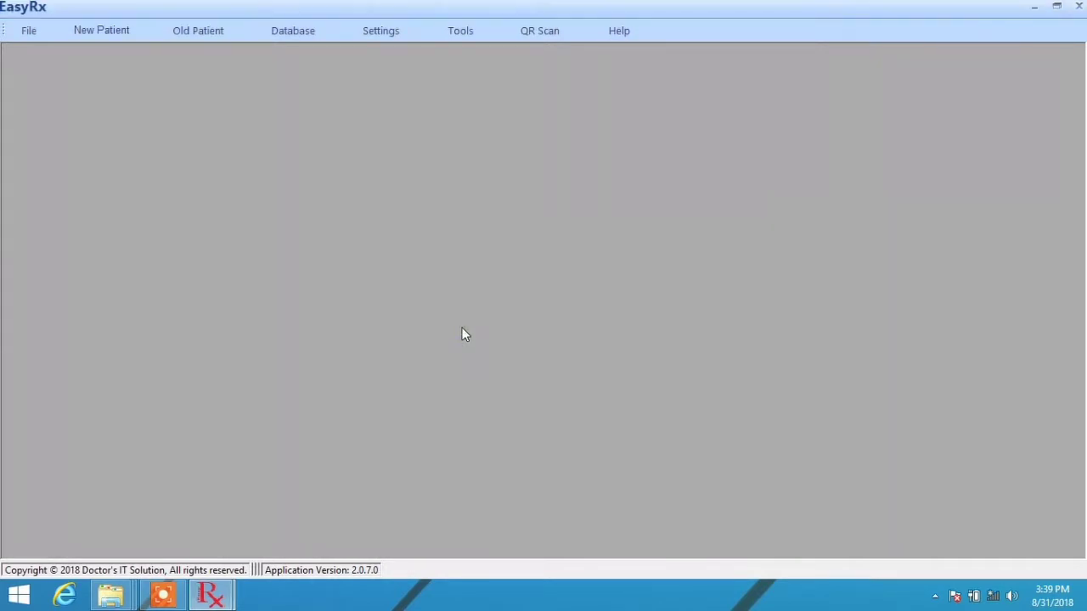
pyautogui.click(103, 32)
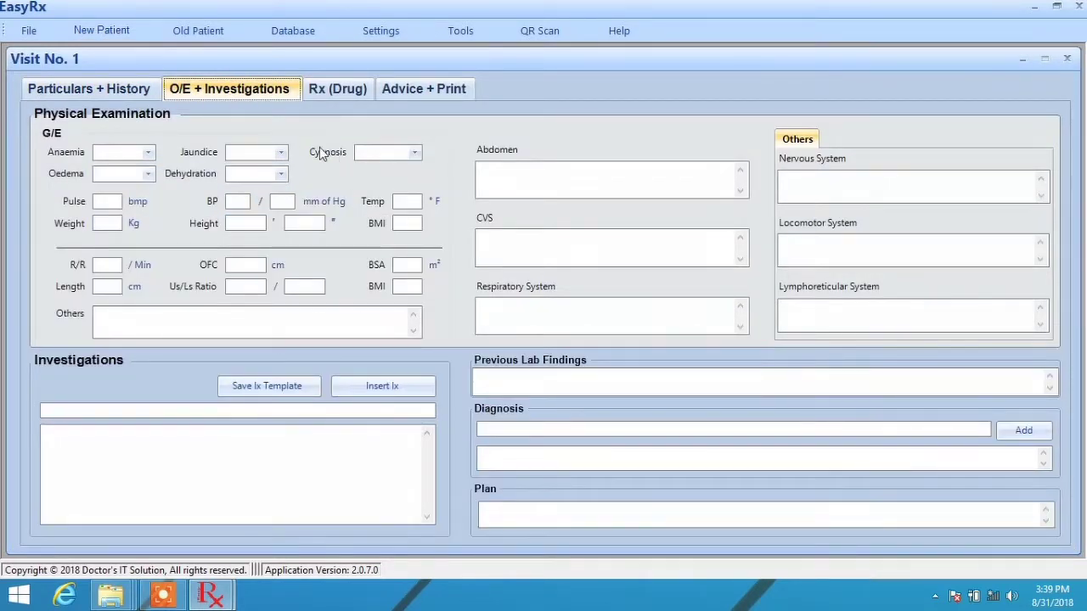
pyautogui.click(98, 101)
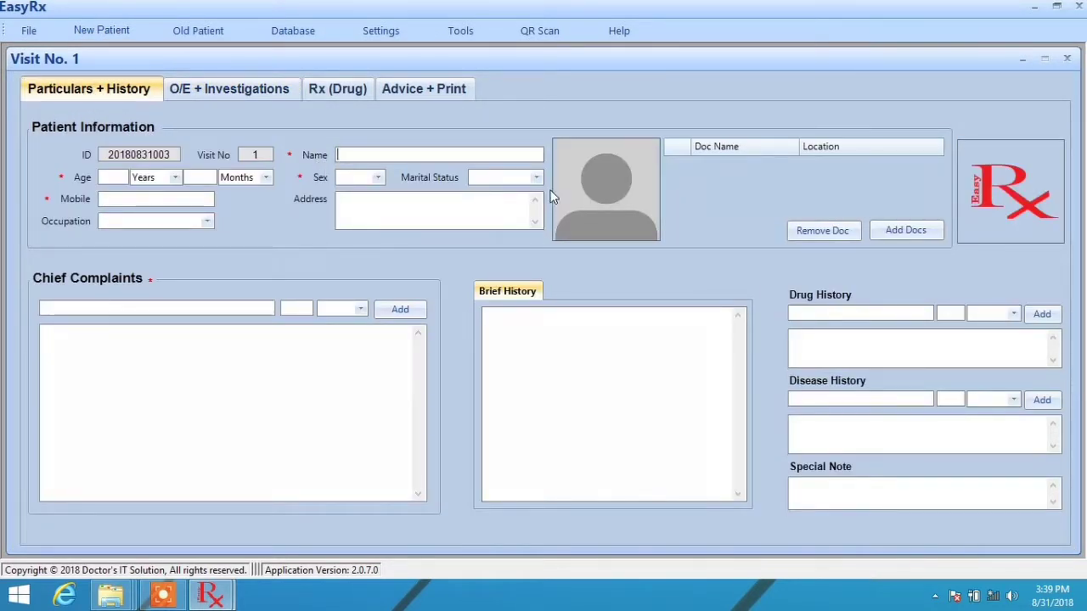
# Enter the patient's name and set the age to 25 years and 5 months
pyautogui.click(345, 154)
pyautogui.write('Mr. Patient')
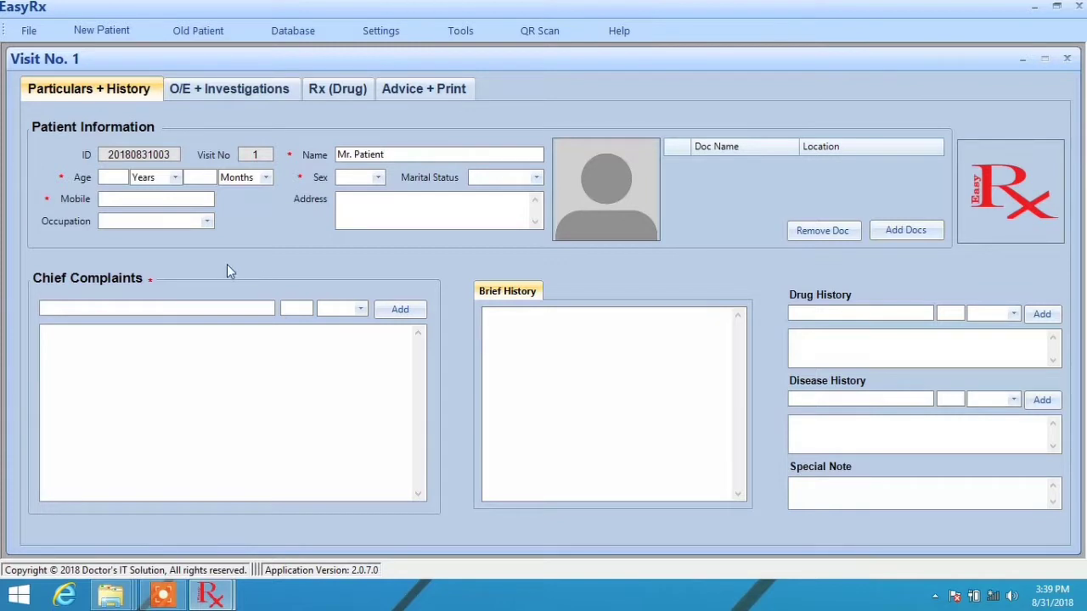
pyautogui.click(116, 176)
pyautogui.write('25')
pyautogui.press('Tab')
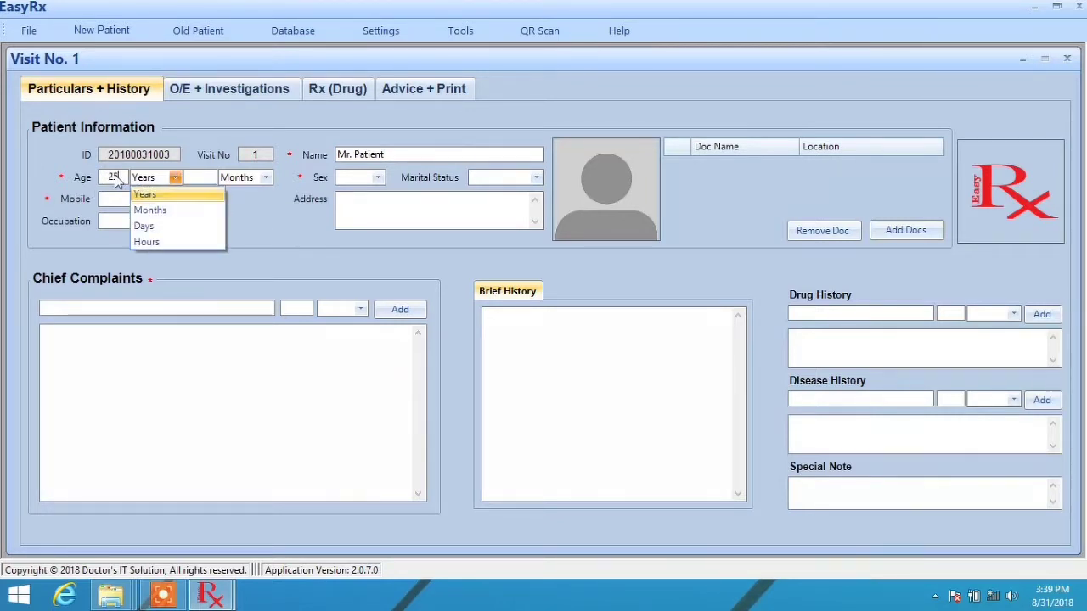
pyautogui.click(170, 194)
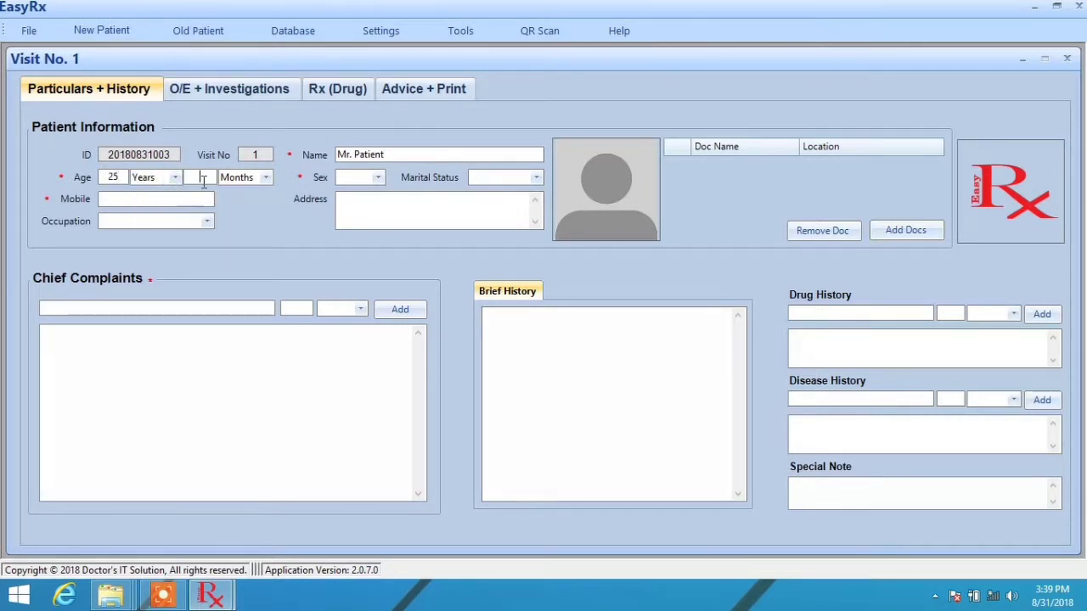
pyautogui.write('5')
pyautogui.press('Tab')
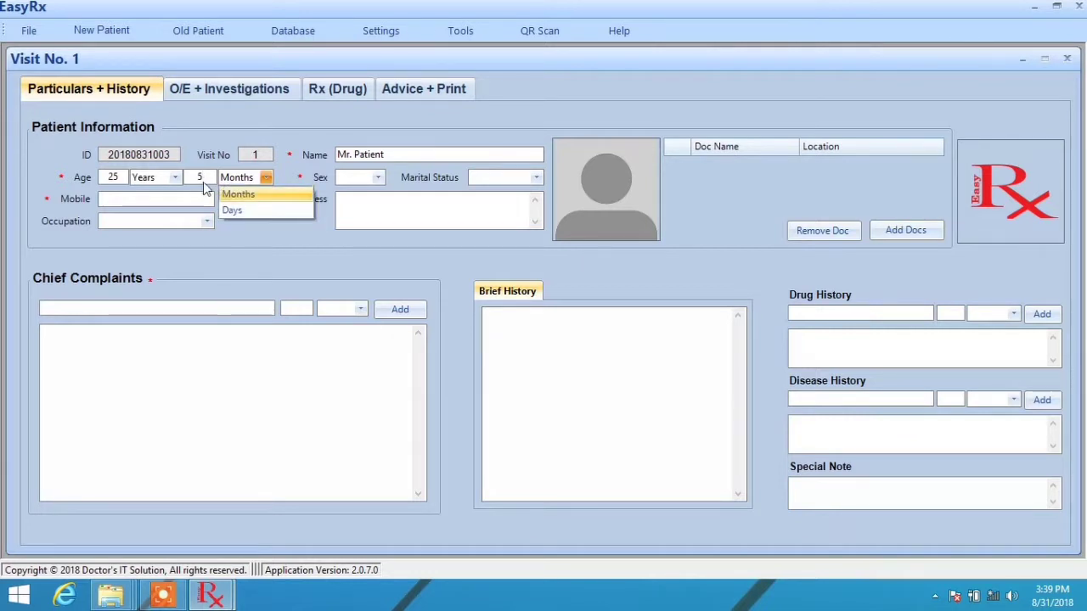
pyautogui.click(236, 195)
# Set the patient's sex to Male and marital status to Married
pyautogui.click(379, 178)
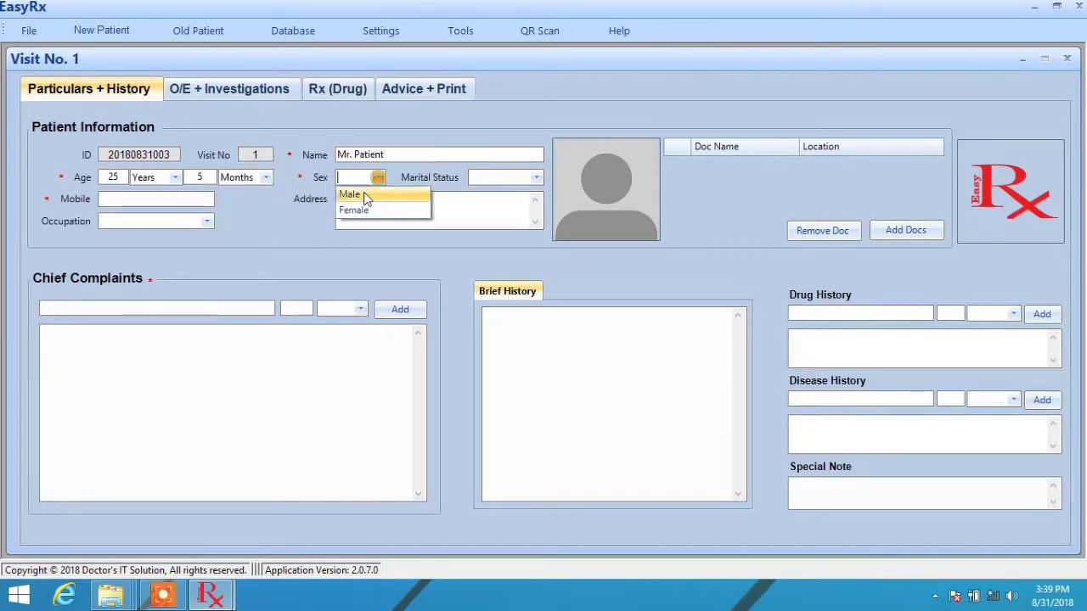
pyautogui.click(360, 198)
pyautogui.click(536, 178)
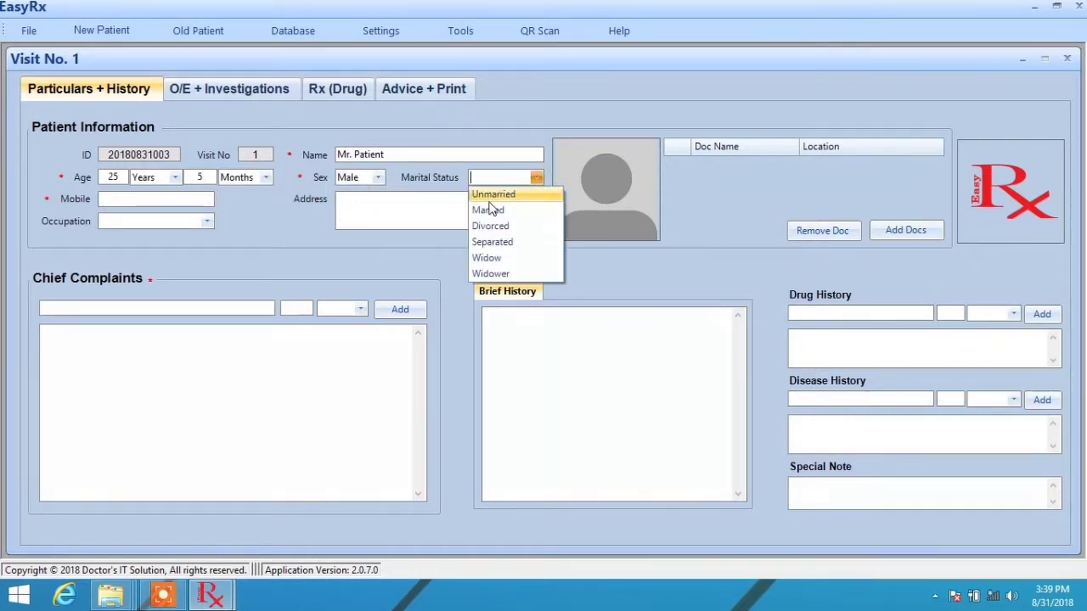
pyautogui.click(489, 211)
# Enter the patient's mobile number and set the occupation to Businessman
pyautogui.click(136, 198)
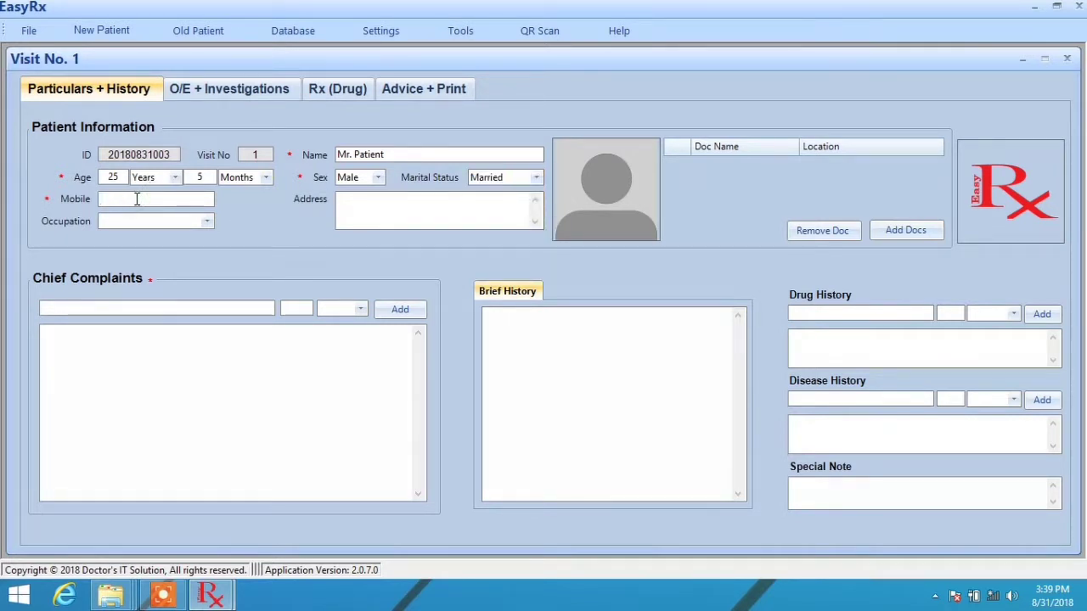
pyautogui.write('017')
pyautogui.click(207, 221)
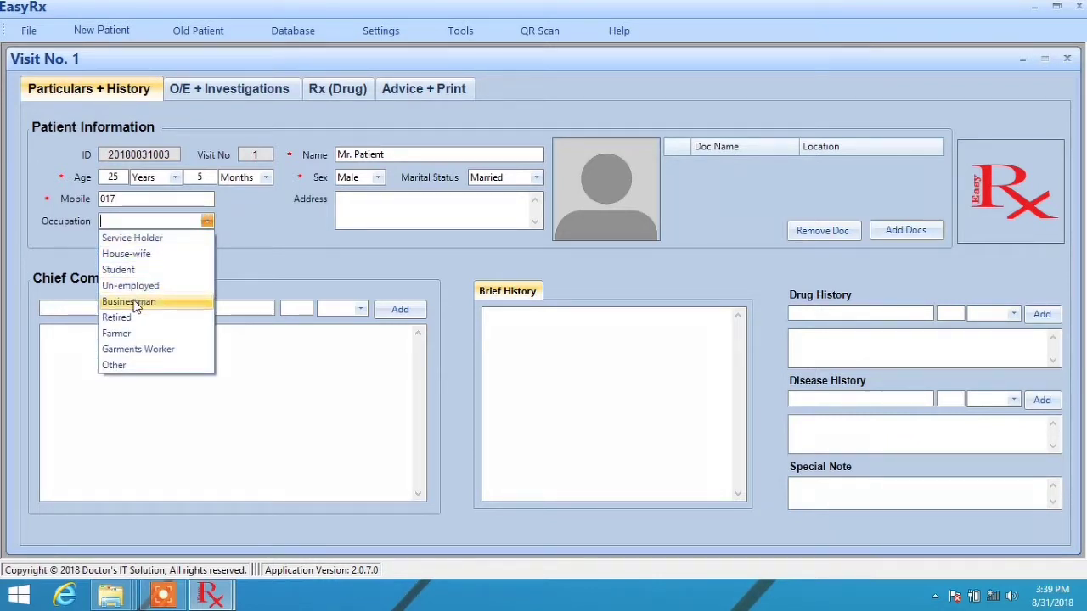
pyautogui.click(133, 300)
# Add Heartburn with a duration of 5 Days to the chief complaints
pyautogui.click(146, 307)
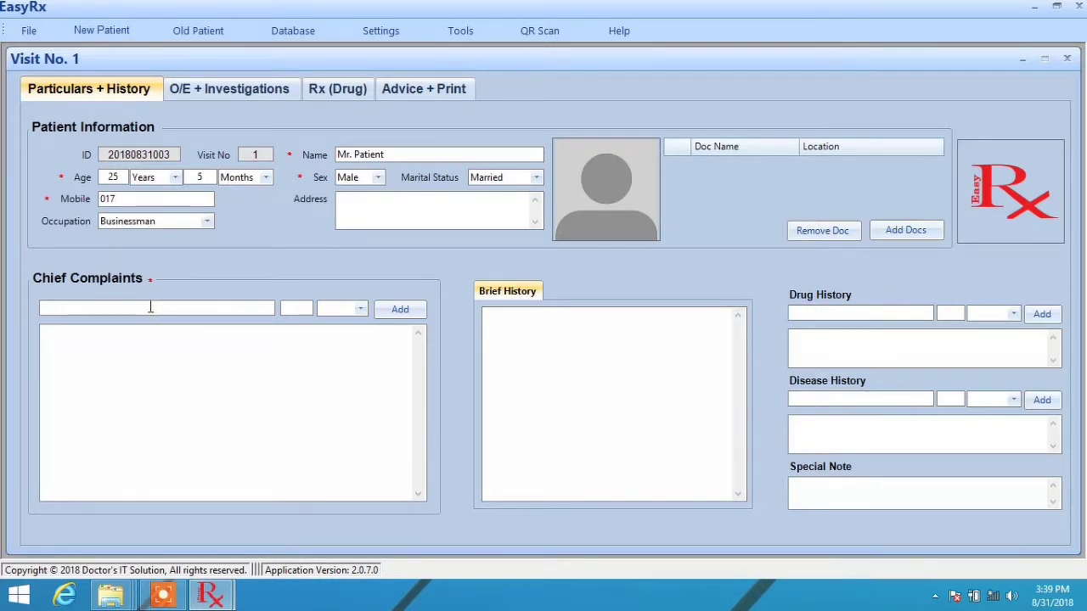
pyautogui.write('Heartburn')
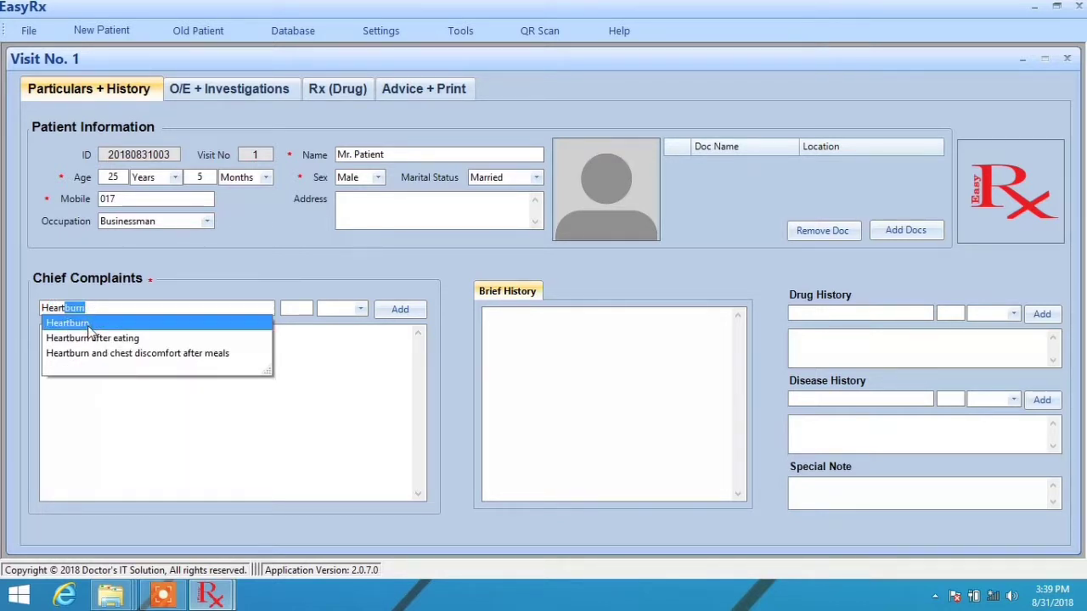
pyautogui.click(88, 323)
pyautogui.write('5')
pyautogui.click(342, 308)
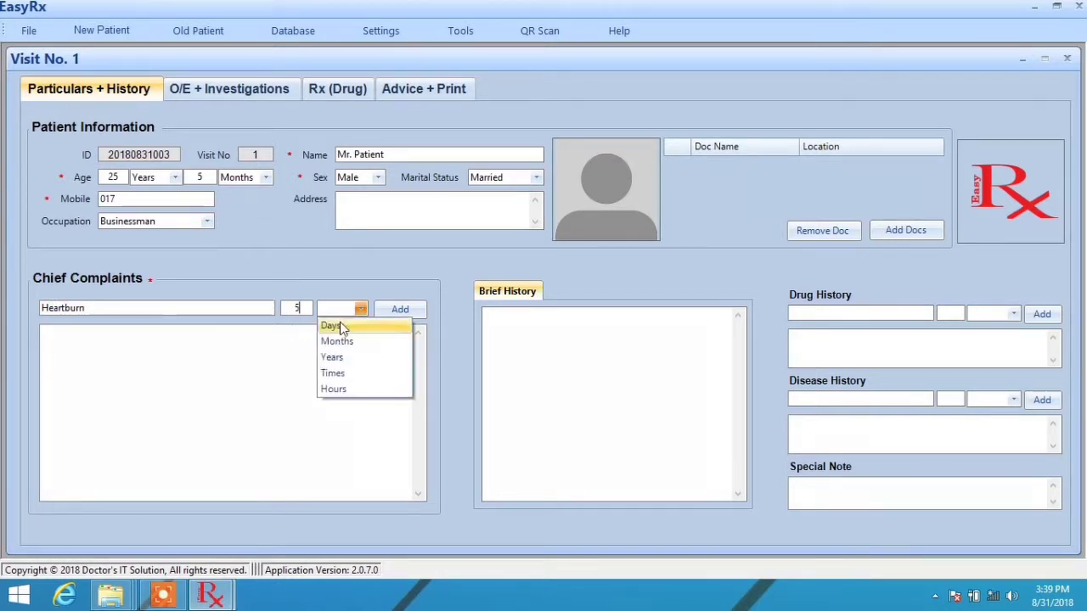
pyautogui.click(336, 322)
pyautogui.click(405, 311)
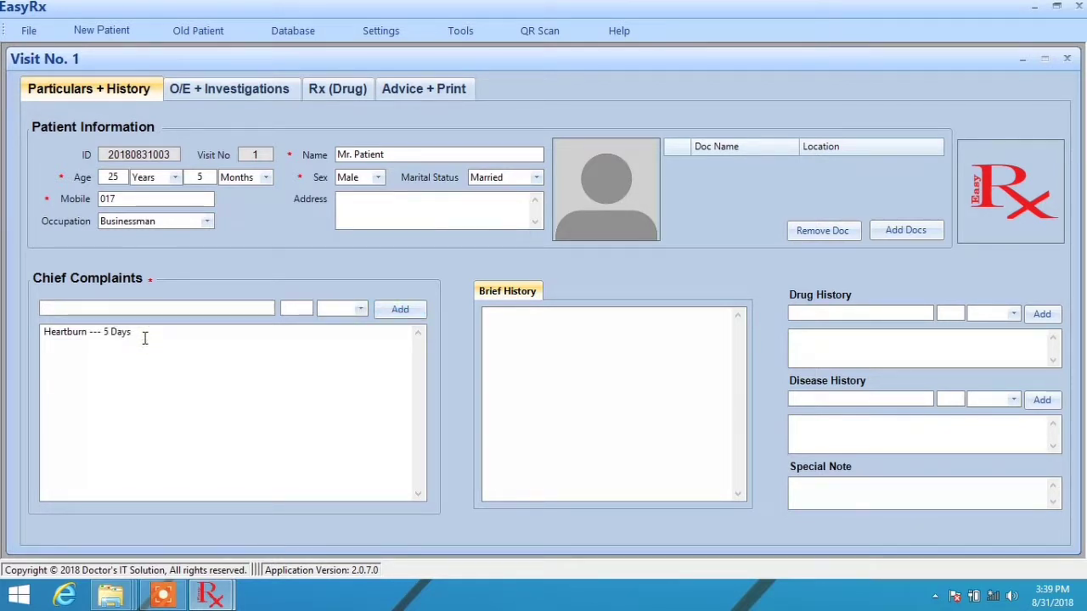
# Write "Belching - 3 days" on a new line below the heartburn entry in the chief complaints
pyautogui.press('Return')
pyautogui.write('Be')
pyautogui.press('BackSpace')
pyautogui.write('lching - 3')
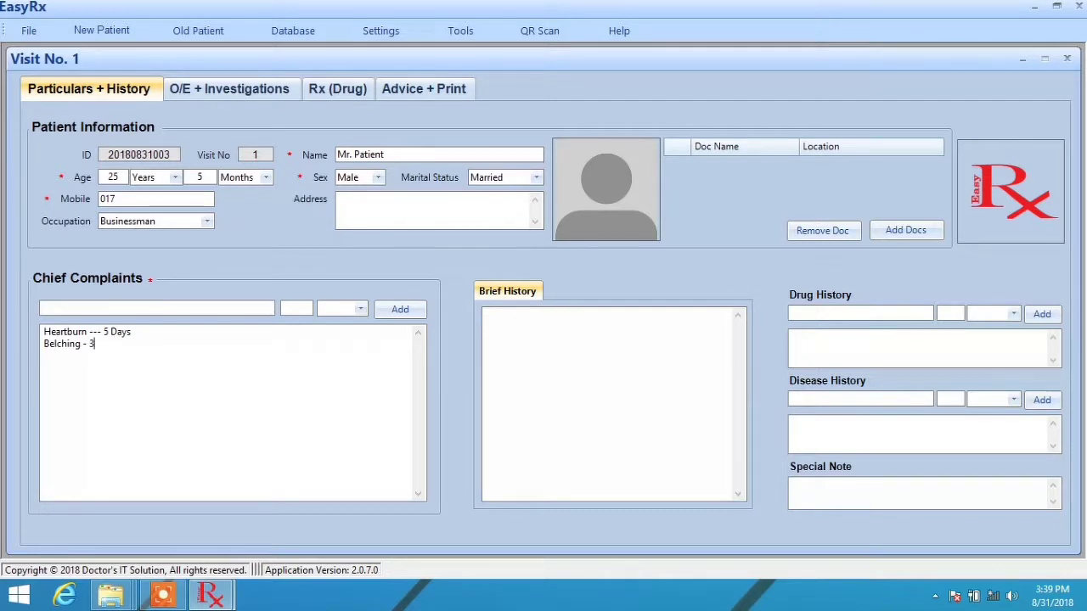
pyautogui.write(' days')
# Add Losectil 20 (Cap.) for 5 Days to the drug history and enter "NAD" as the special note
pyautogui.click(539, 342)
pyautogui.write('Losectil 10 (Cap.')
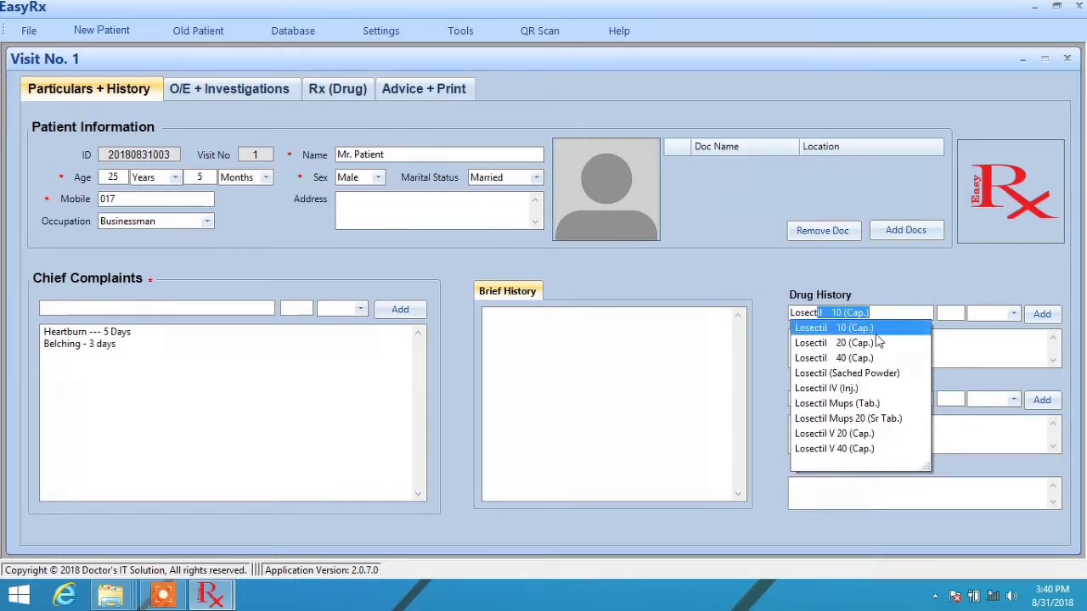
pyautogui.click(864, 343)
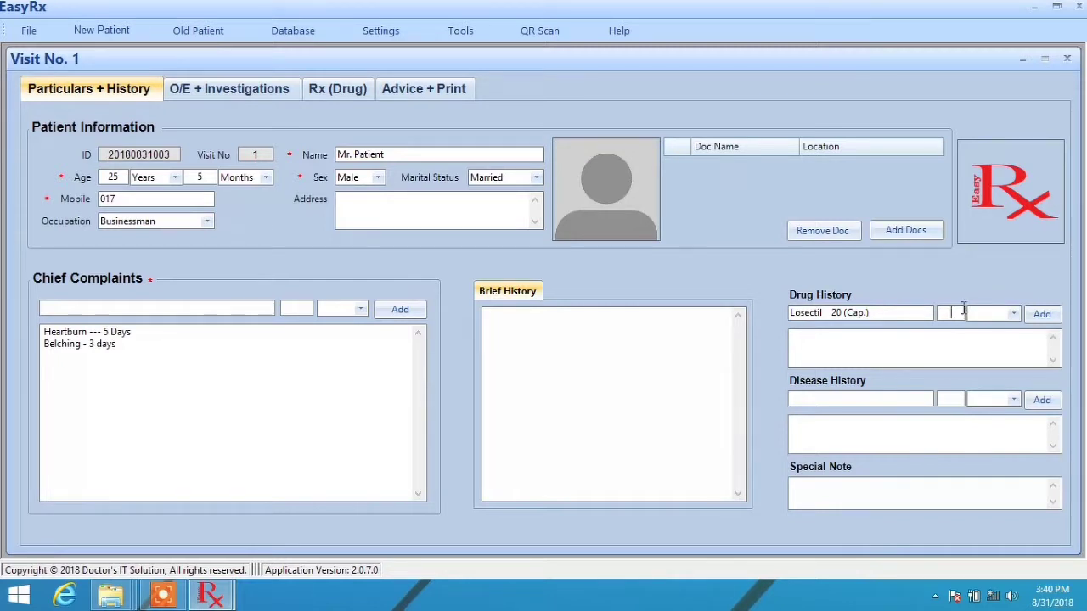
pyautogui.write('5')
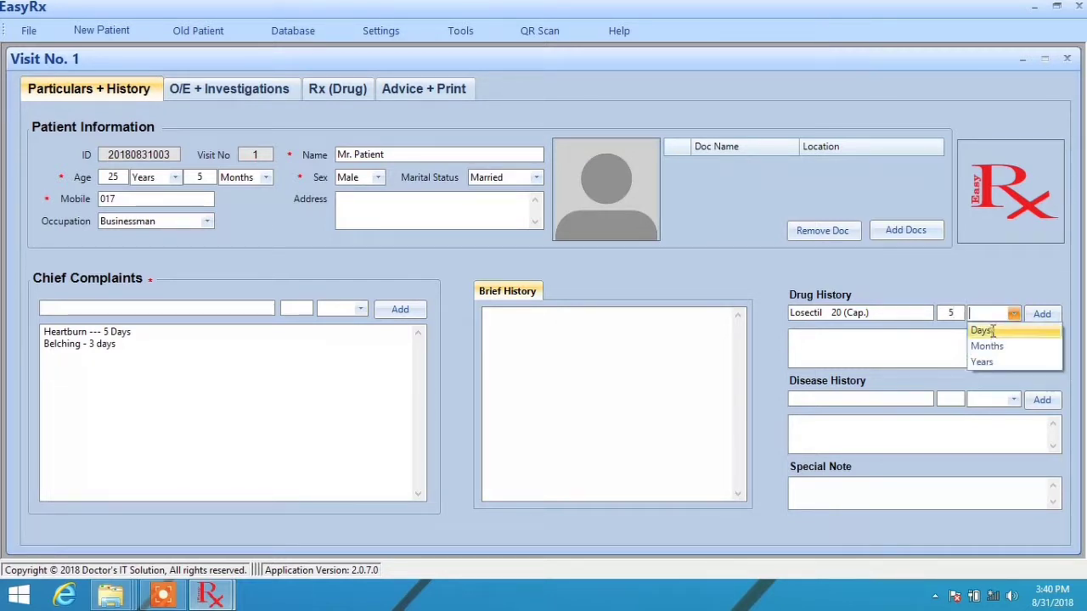
pyautogui.click(981, 331)
pyautogui.click(1041, 314)
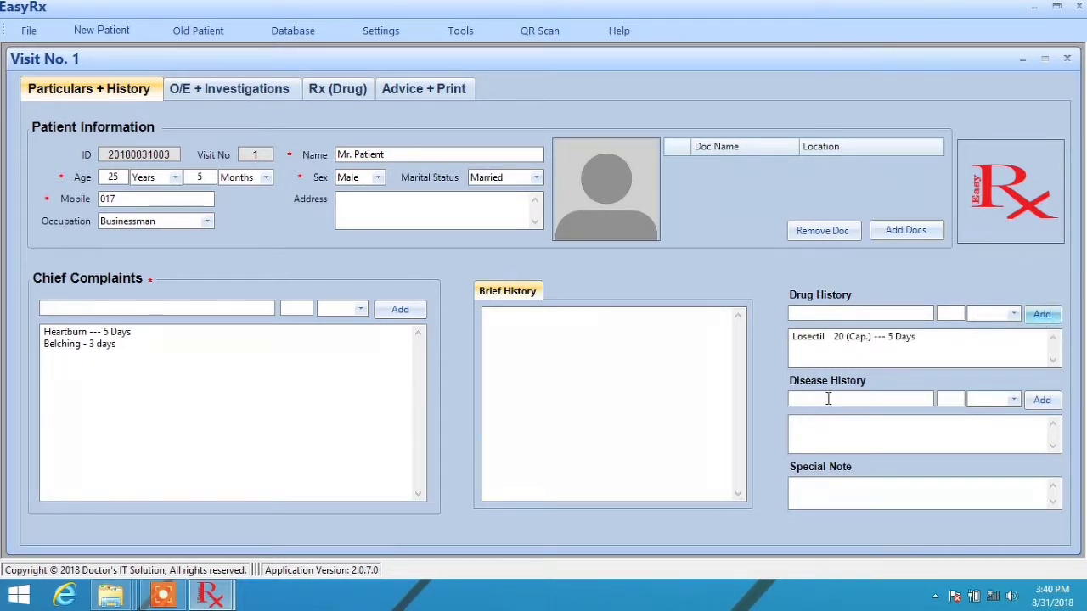
pyautogui.click(834, 486)
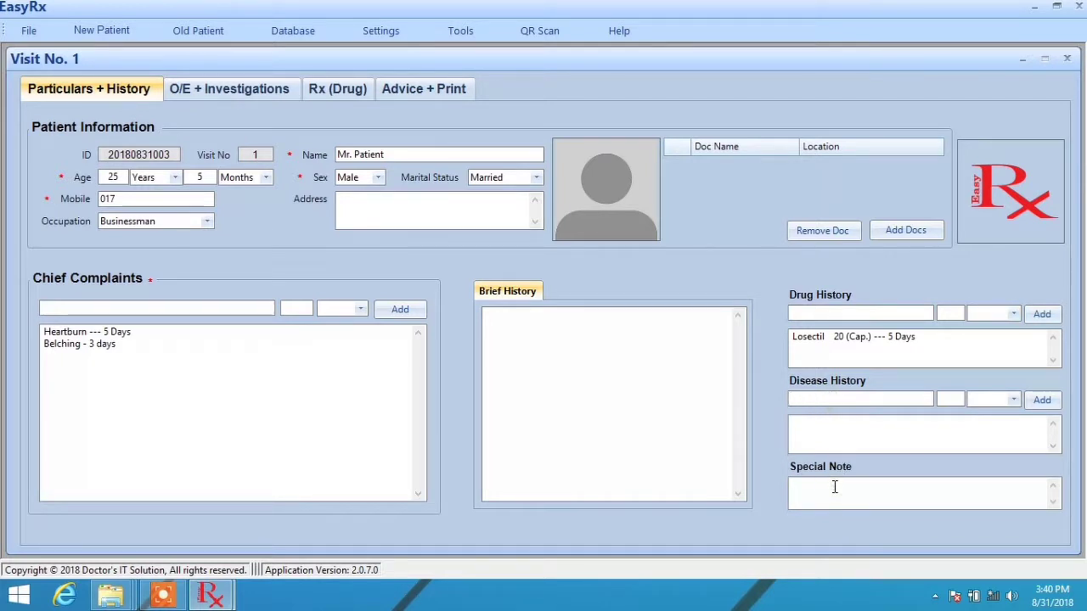
pyautogui.write('NAD')
# Set both anaemia and jaundice to (-) in the general physical examination
pyautogui.click(240, 89)
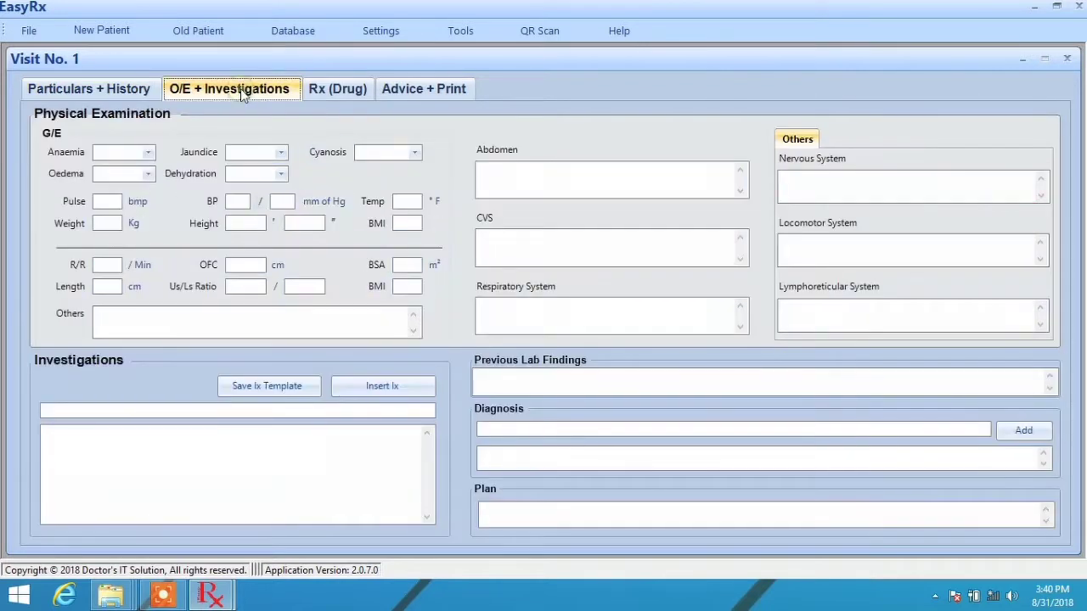
pyautogui.click(147, 152)
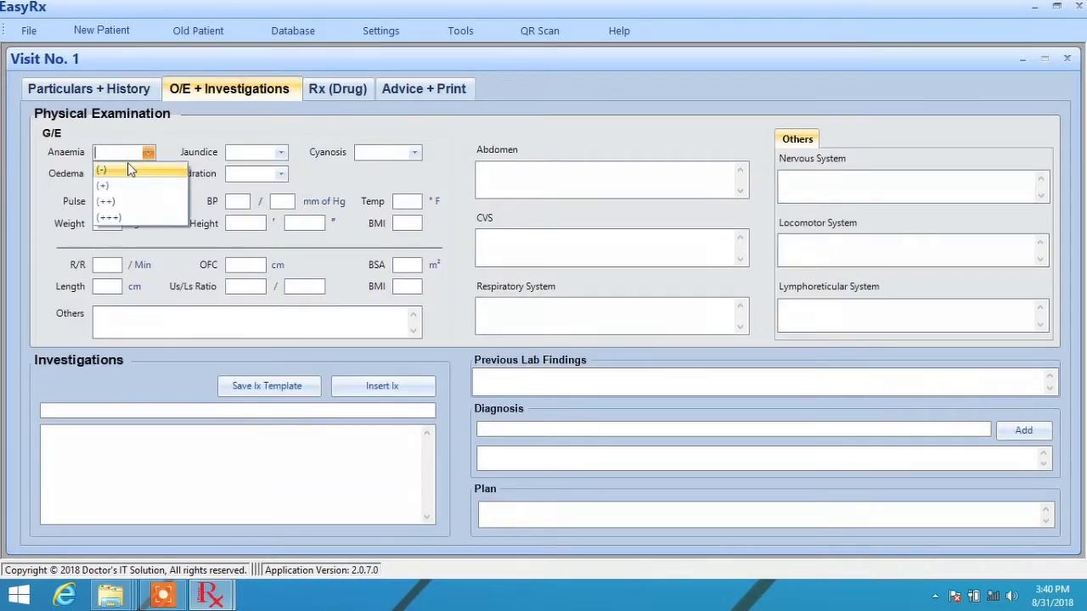
pyautogui.click(127, 170)
pyautogui.click(281, 153)
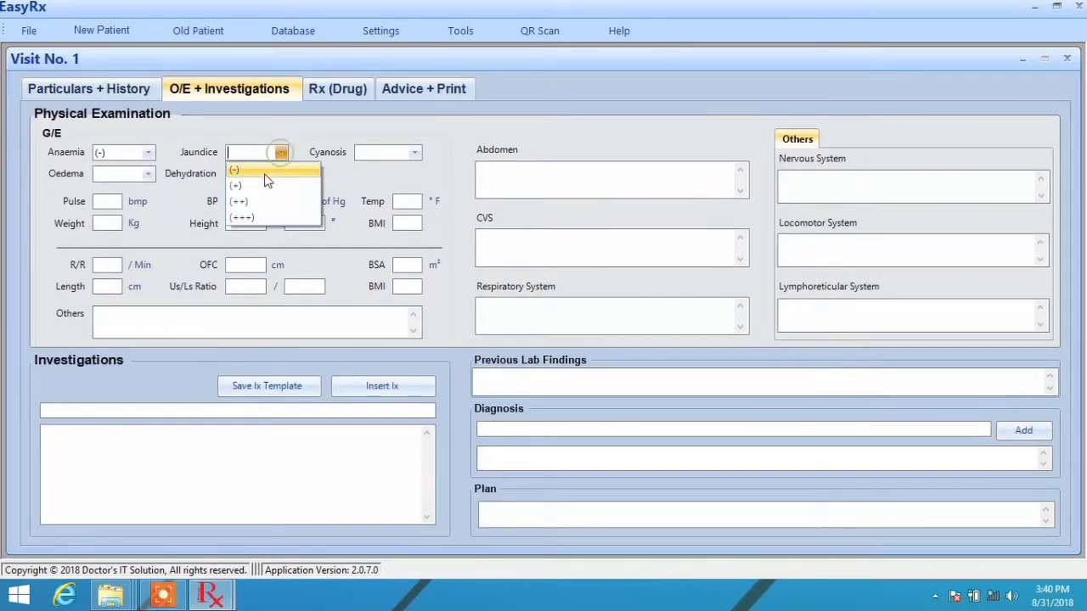
pyautogui.click(264, 174)
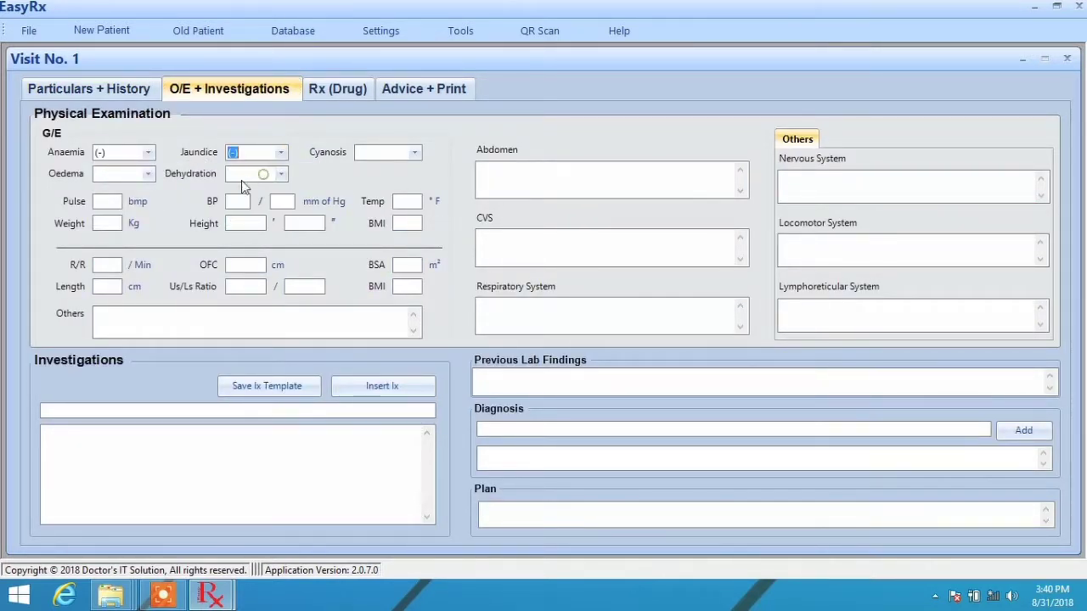
# Record the vital signs: pulse 84 bpm, blood pressure 120/70 mm of Hg and temperature 98 °F
pyautogui.click(107, 201)
pyautogui.write('84')
pyautogui.click(238, 203)
pyautogui.write('120')
pyautogui.click(279, 202)
pyautogui.write('70')
pyautogui.click(400, 201)
pyautogui.write('98')
# Record the patient's weight as 65 kg and height as 5 feet 6 inches
pyautogui.write('65')
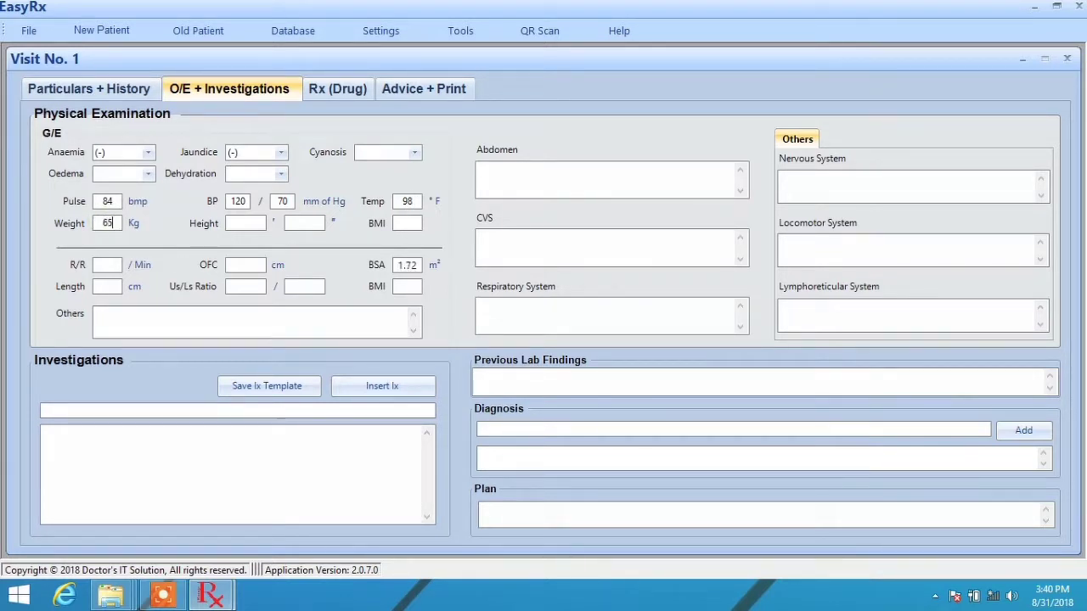
pyautogui.click(245, 223)
pyautogui.write('5')
pyautogui.click(302, 222)
pyautogui.write('6')
# Record the system findings: abdomen "Soft, Non-tender", CVS "S1, S2: Audible, Pulse volume: Normal" and respiratory system "Lungs : Clear"
pyautogui.click(533, 172)
pyautogui.write('Soft, Non-tender')
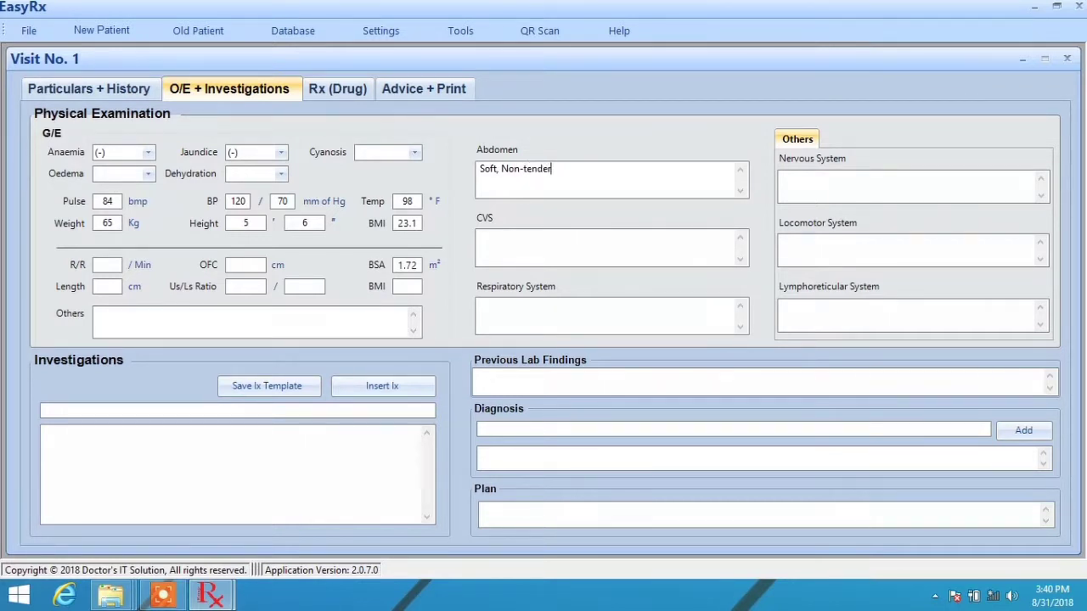
pyautogui.click(546, 244)
pyautogui.write('S1')
pyautogui.write(', S2: Audible, Pulse v')
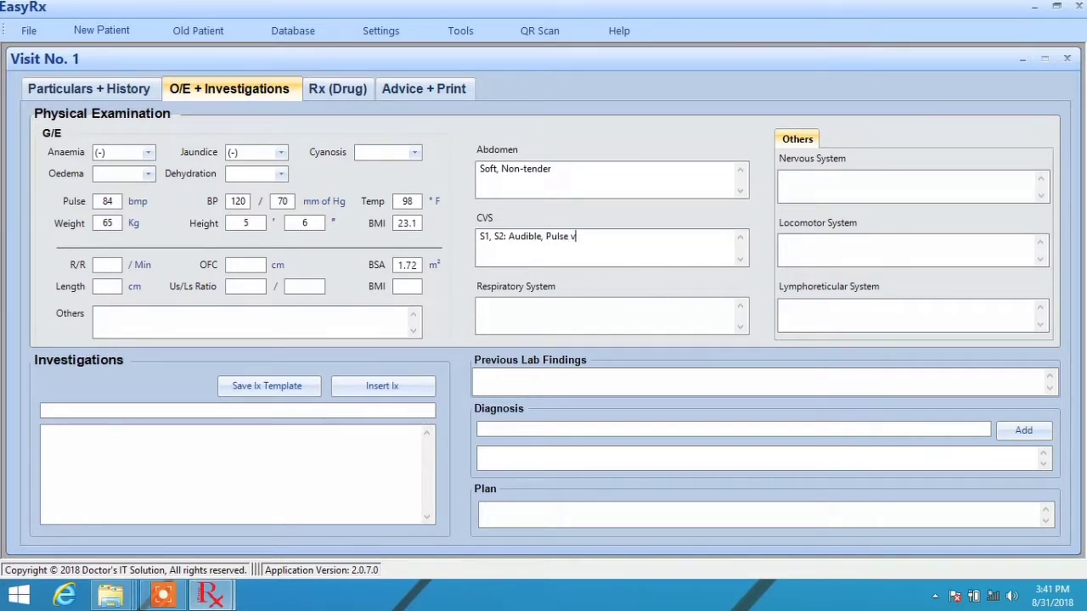
pyautogui.write('olume: Normal')
pyautogui.click(496, 311)
pyautogui.write('Lungs : Clear')
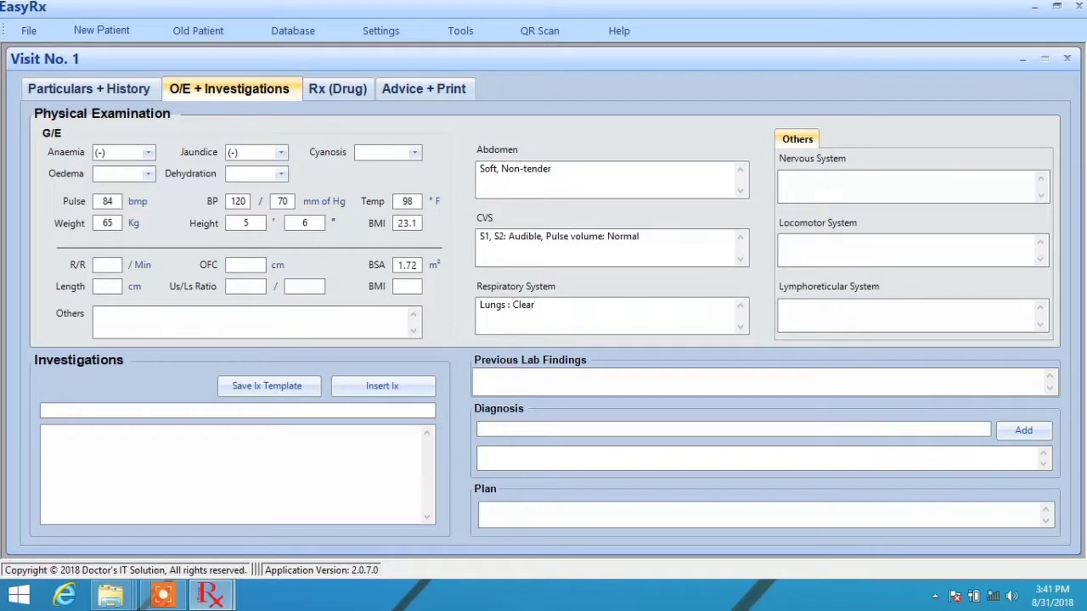
# Look up the CBC tests and add CBC with ESR to the patient's investigations
pyautogui.click(111, 413)
pyautogui.write('C')
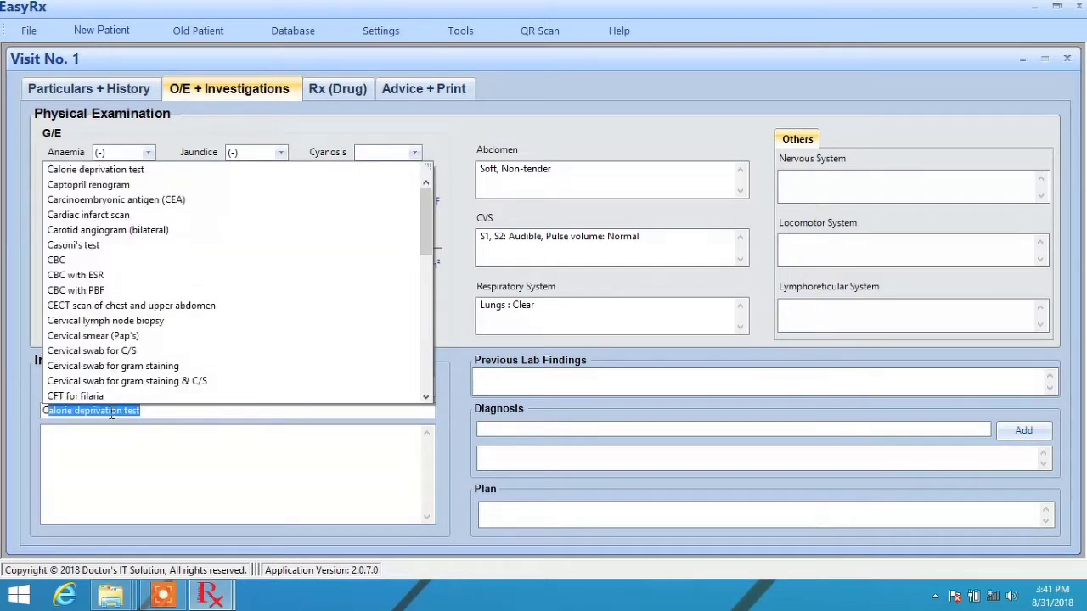
pyautogui.write('bc')
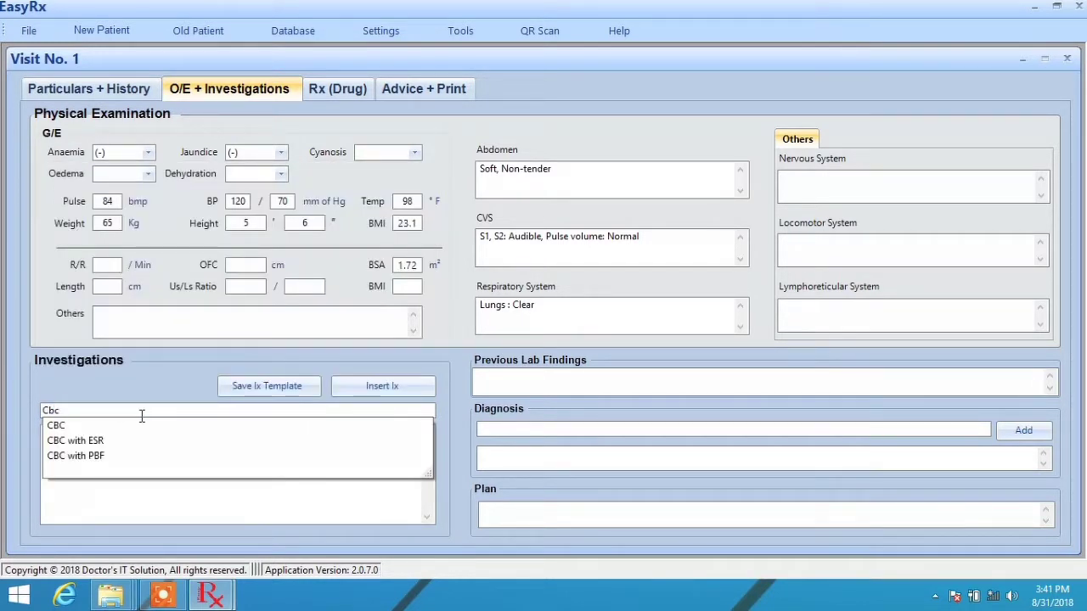
pyautogui.click(85, 440)
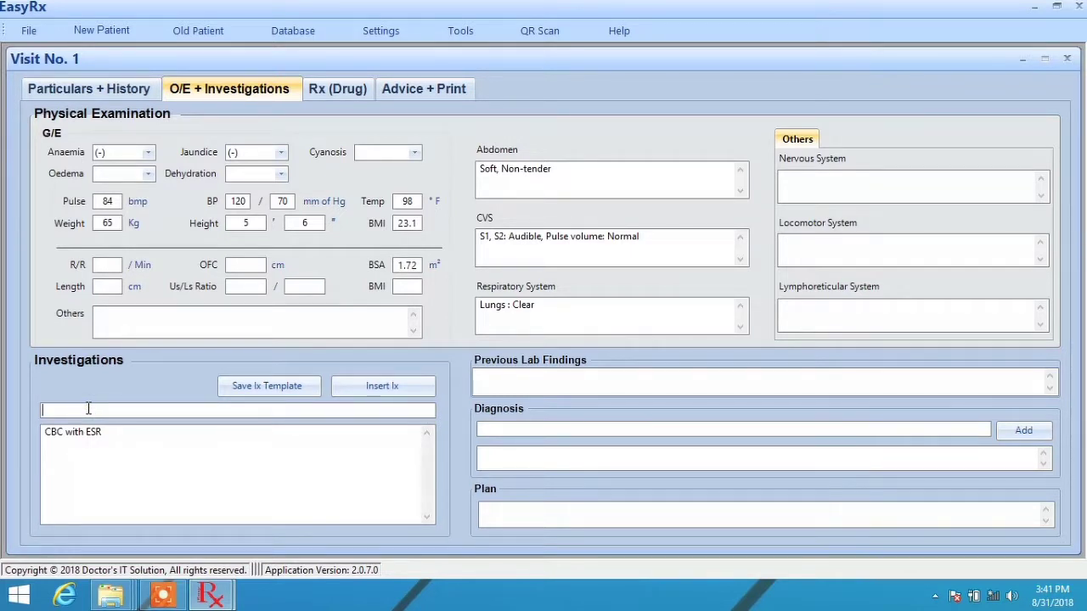
# Look up the USG tests and add USG W/A to the patient's investigations
pyautogui.write('U')
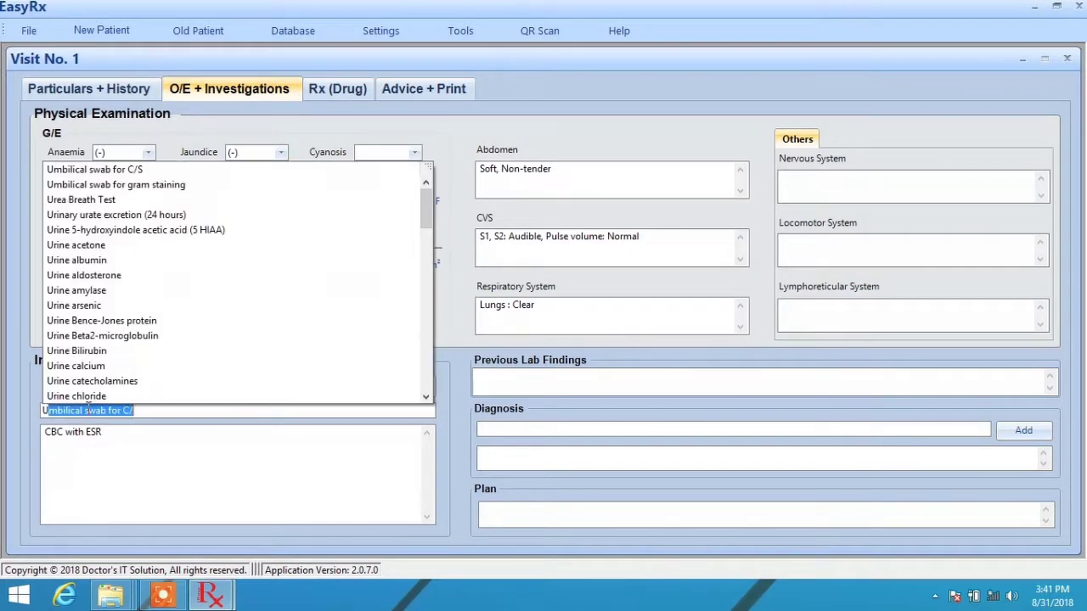
pyautogui.write('sg')
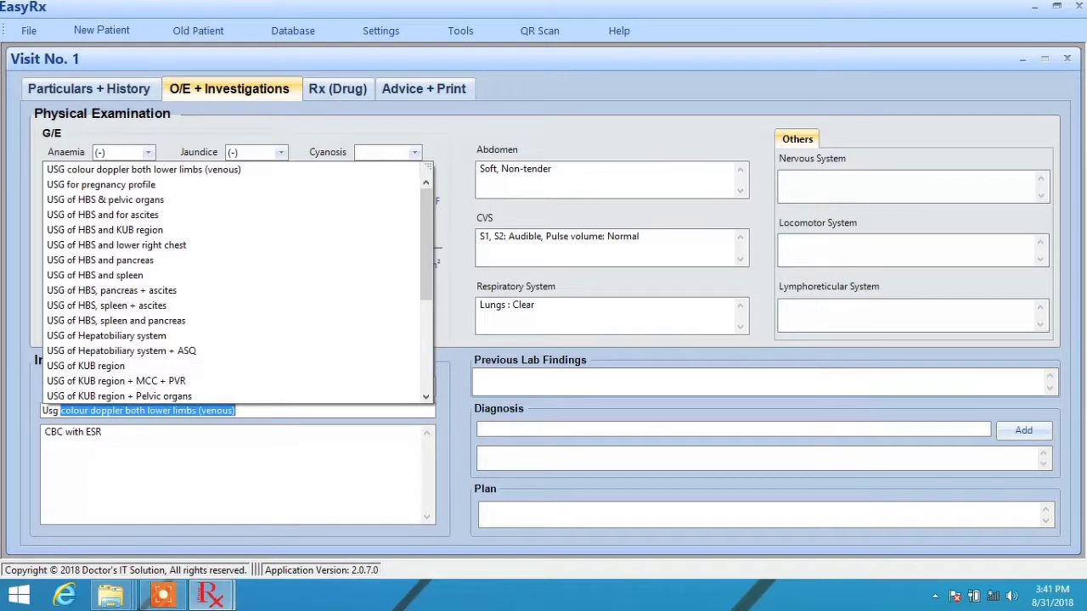
pyautogui.write(' W')
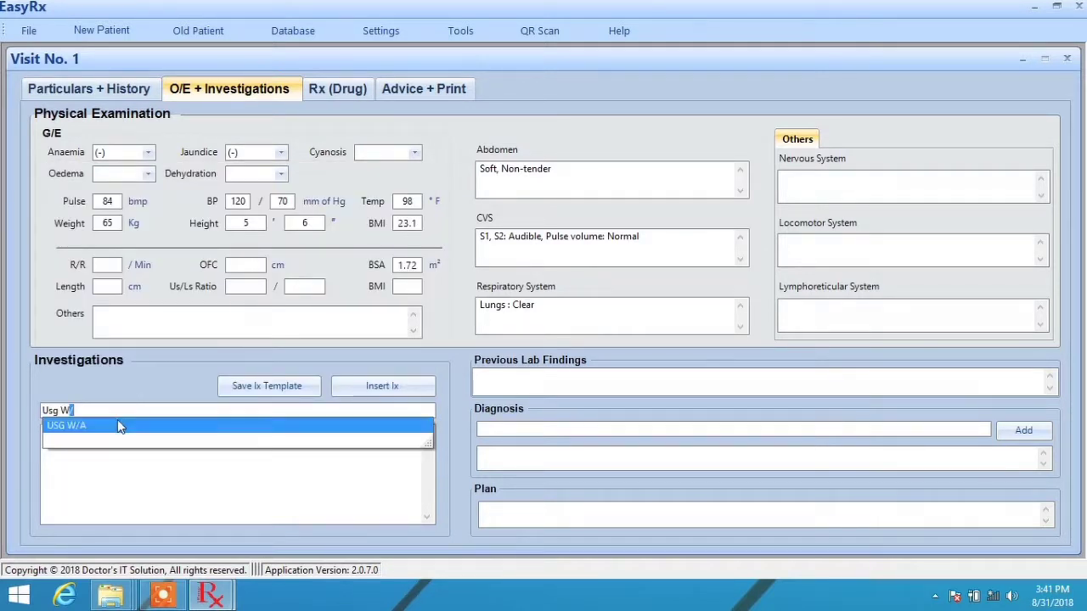
pyautogui.click(112, 426)
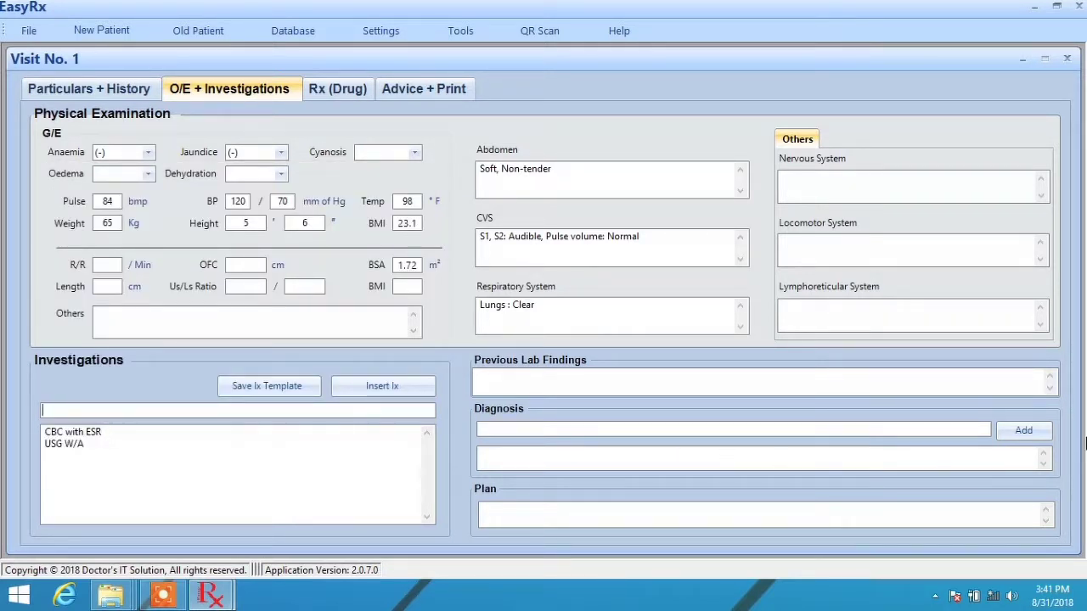
# Add PUD as the patient's diagnosis
pyautogui.click(506, 457)
pyautogui.click(736, 430)
pyautogui.write('P')
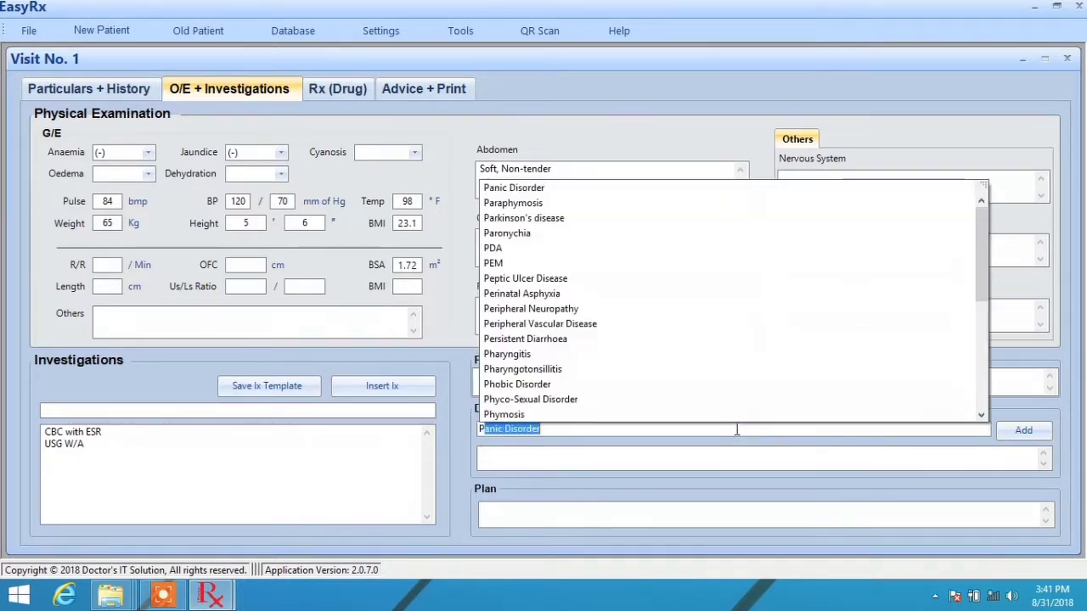
pyautogui.write('UD')
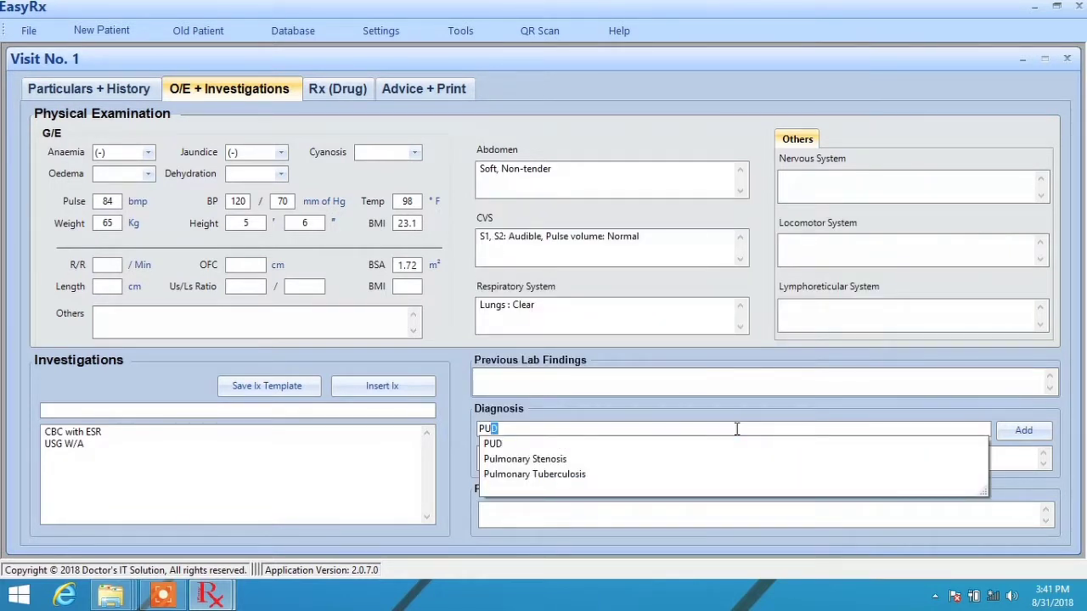
pyautogui.click(493, 443)
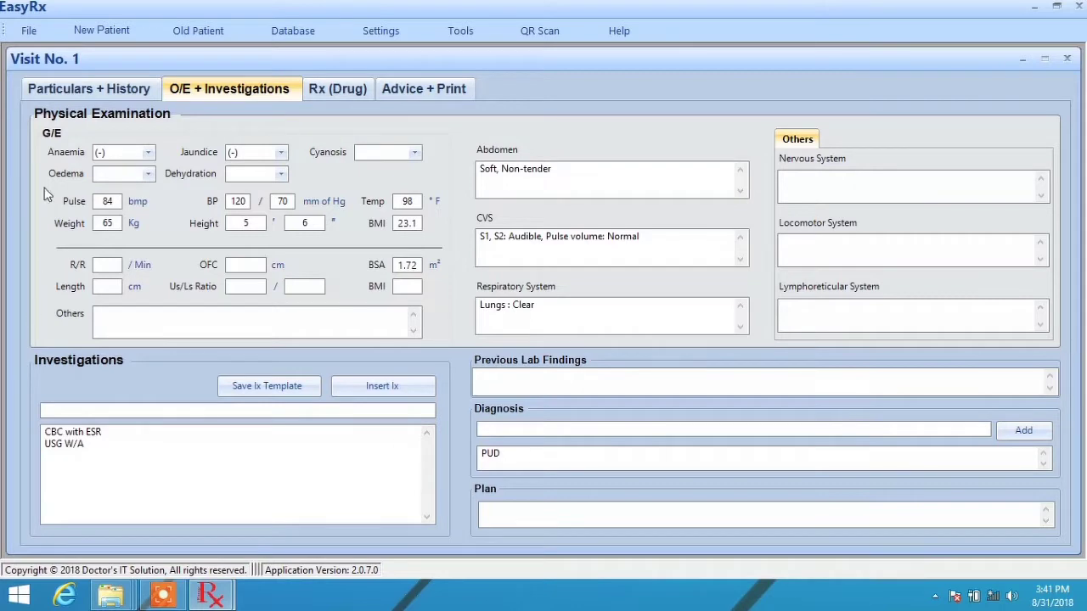
# Look up Sergel in the prescription's drug list and choose Sergel 20 (Cap.) (Esomeprazole) (Healthcare)
pyautogui.click(346, 94)
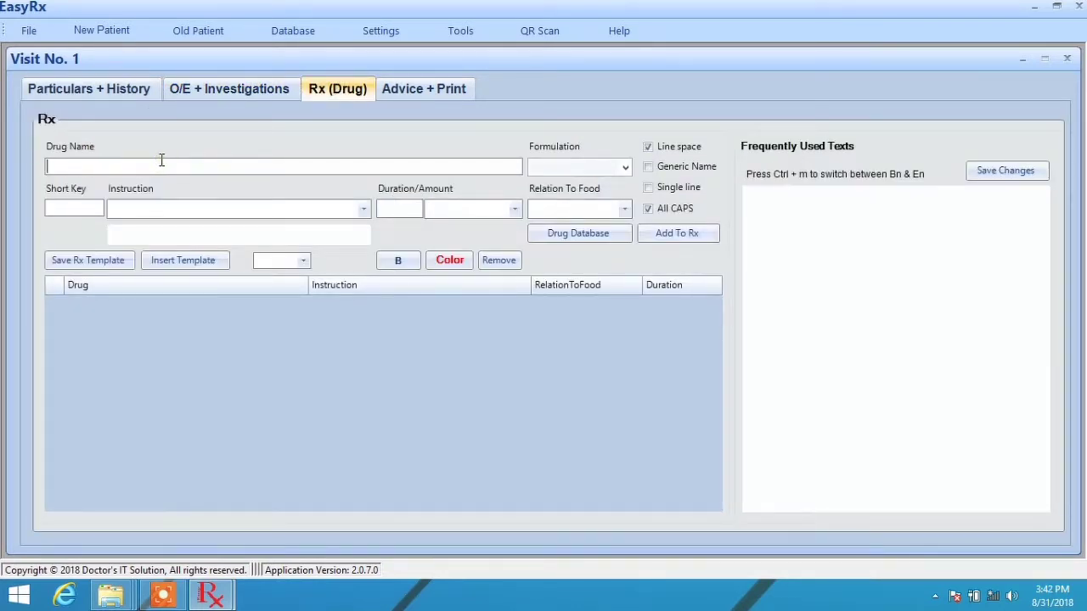
pyautogui.write('S')
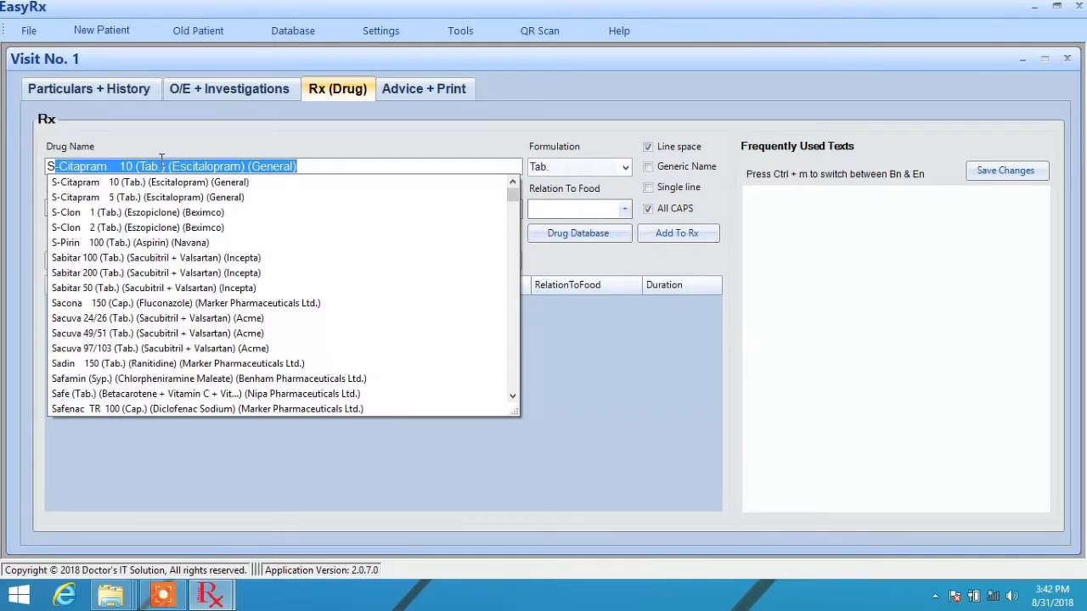
pyautogui.write('ergel')
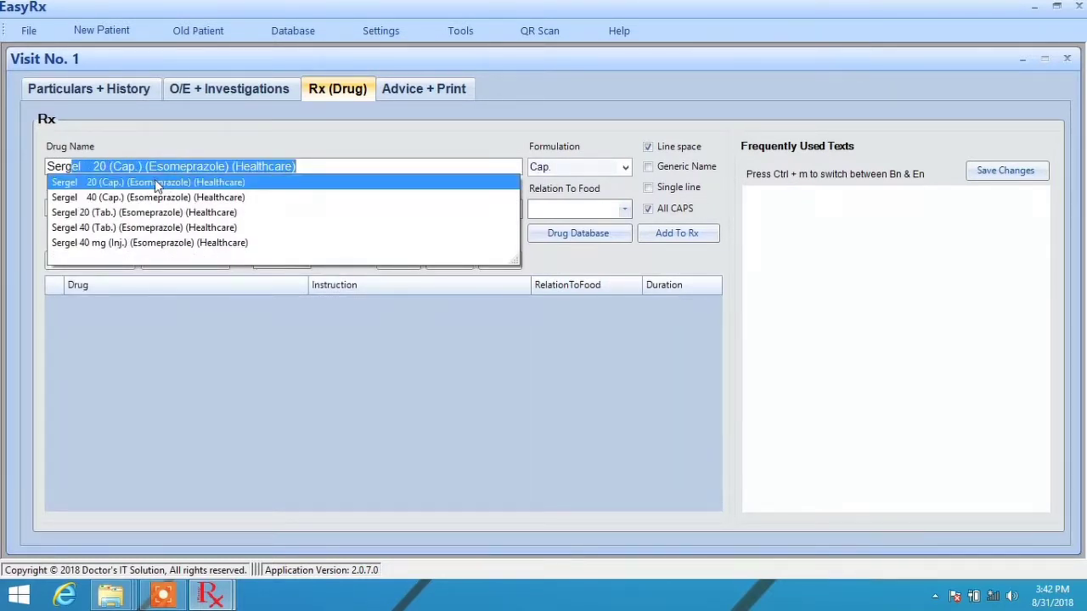
pyautogui.click(155, 182)
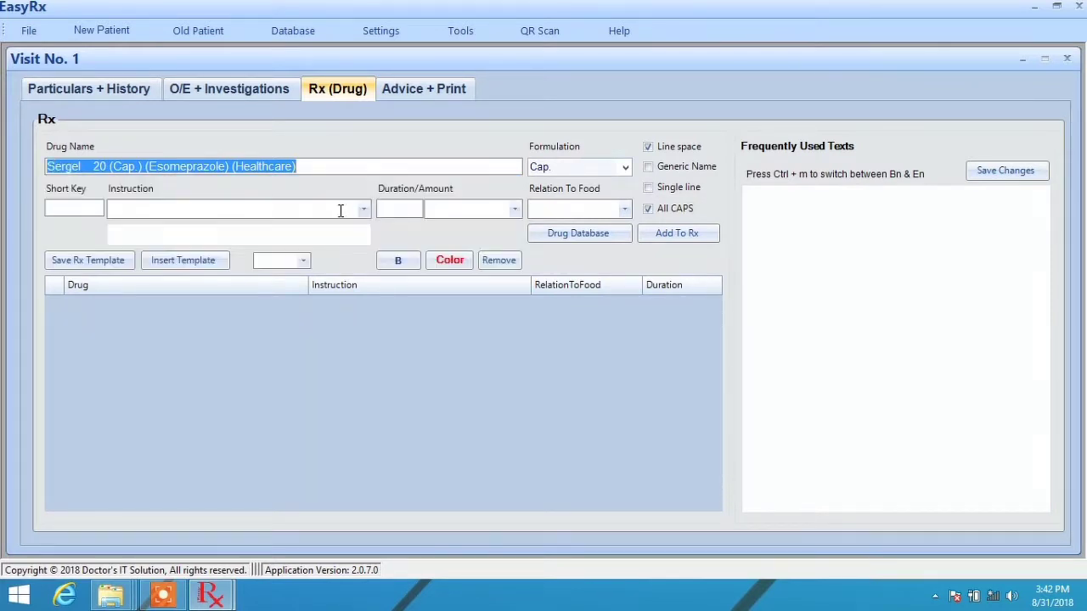
# Set the Sergel dosage to bd (১ + ০ + ১) for 1 month (মাস), 30 minutes before food (খাওয়ার ৩০মি. আগে), and add it to the prescription
pyautogui.click(66, 208)
pyautogui.write('bd')
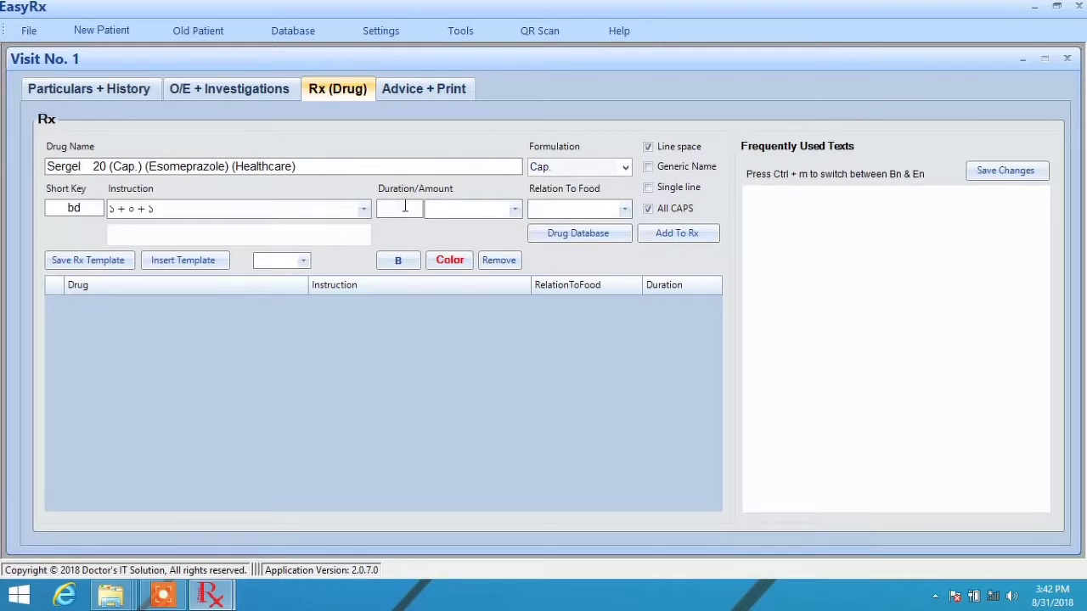
pyautogui.write('1')
pyautogui.click(515, 209)
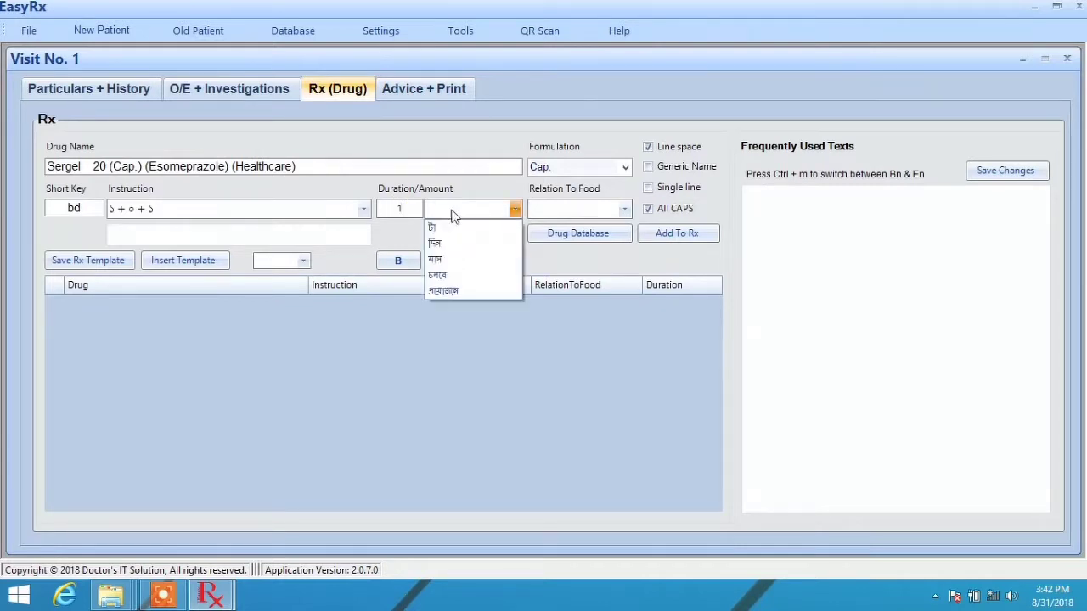
pyautogui.click(443, 261)
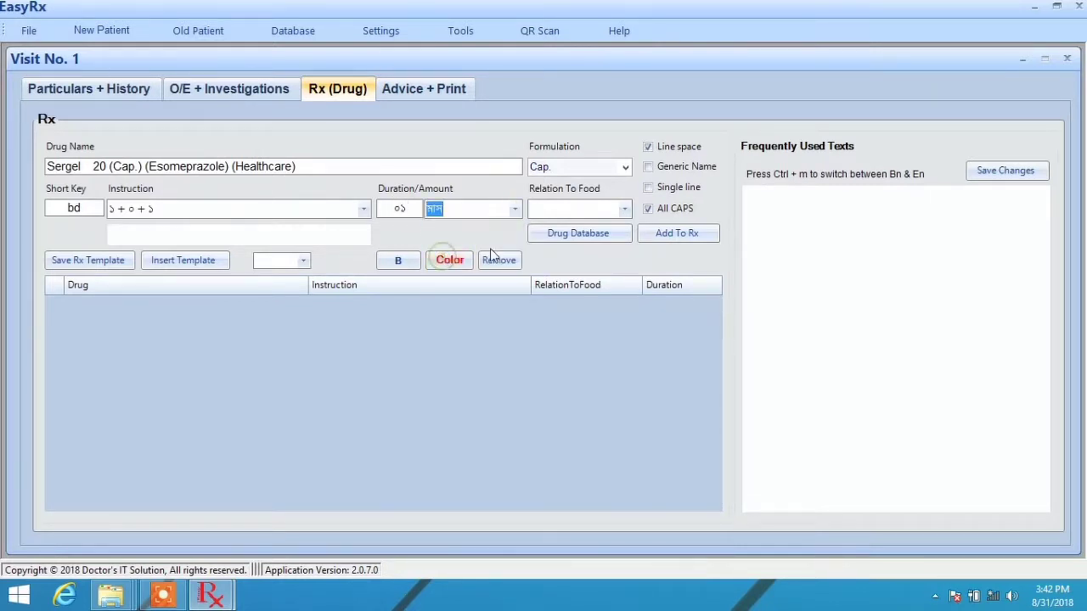
pyautogui.click(625, 209)
pyautogui.click(594, 227)
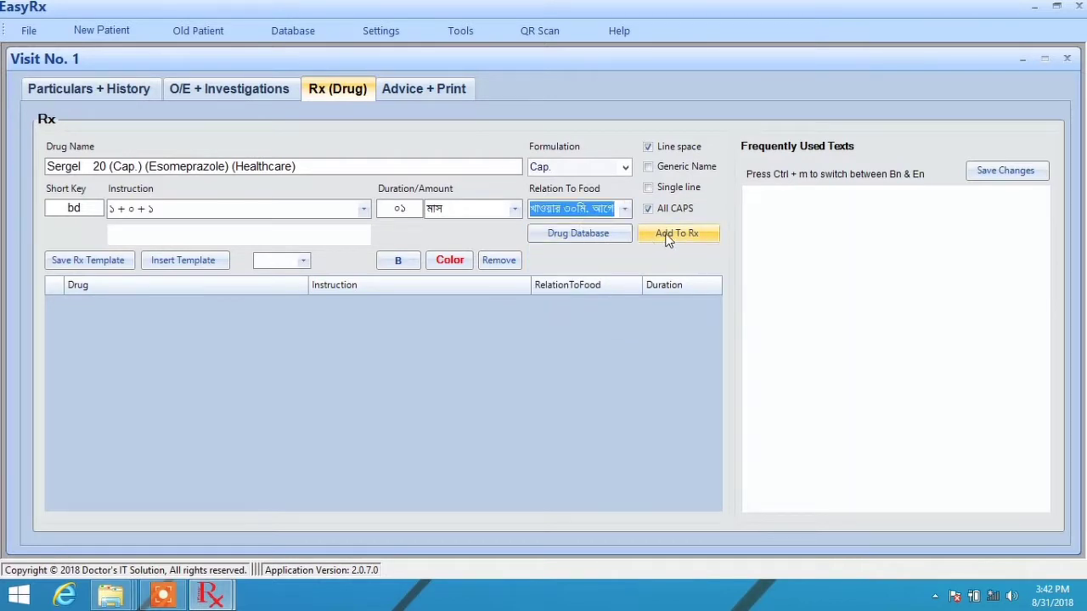
pyautogui.click(667, 237)
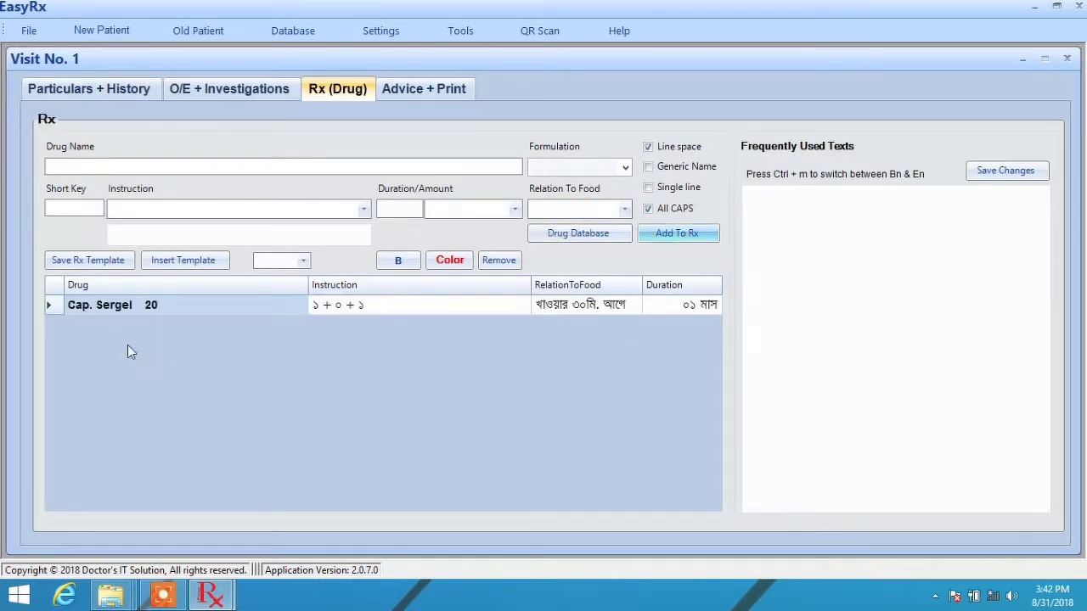
# Add the advice lines "কম তেল-মসলাযুক্ত নরম খাবার খাবেন।" and "চিনি ছাড়া রং চা খাবেন।" to the prescription
pyautogui.click(428, 92)
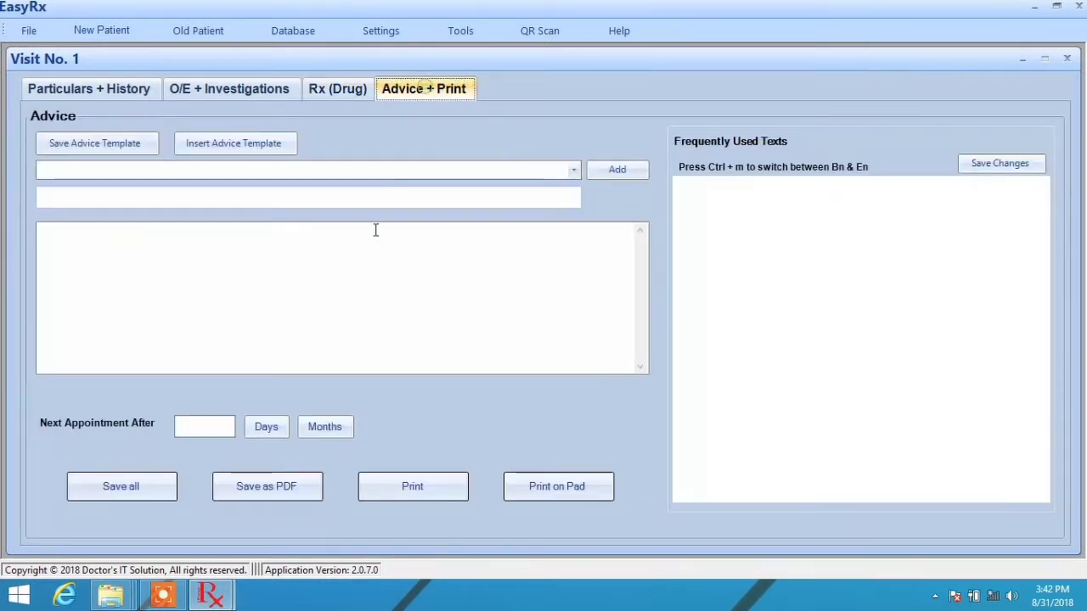
pyautogui.click(574, 168)
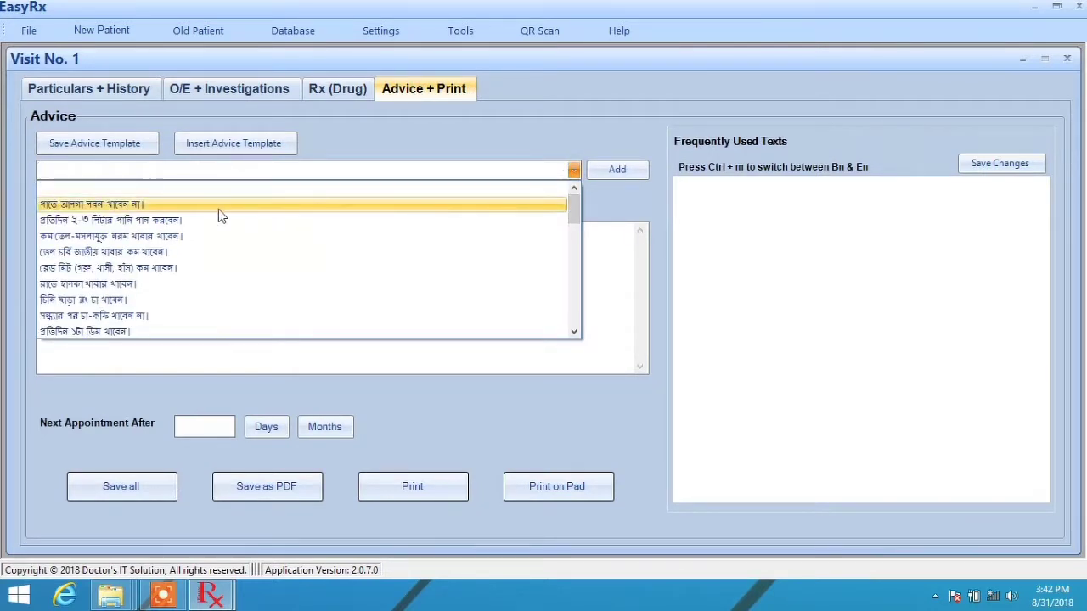
pyautogui.click(105, 234)
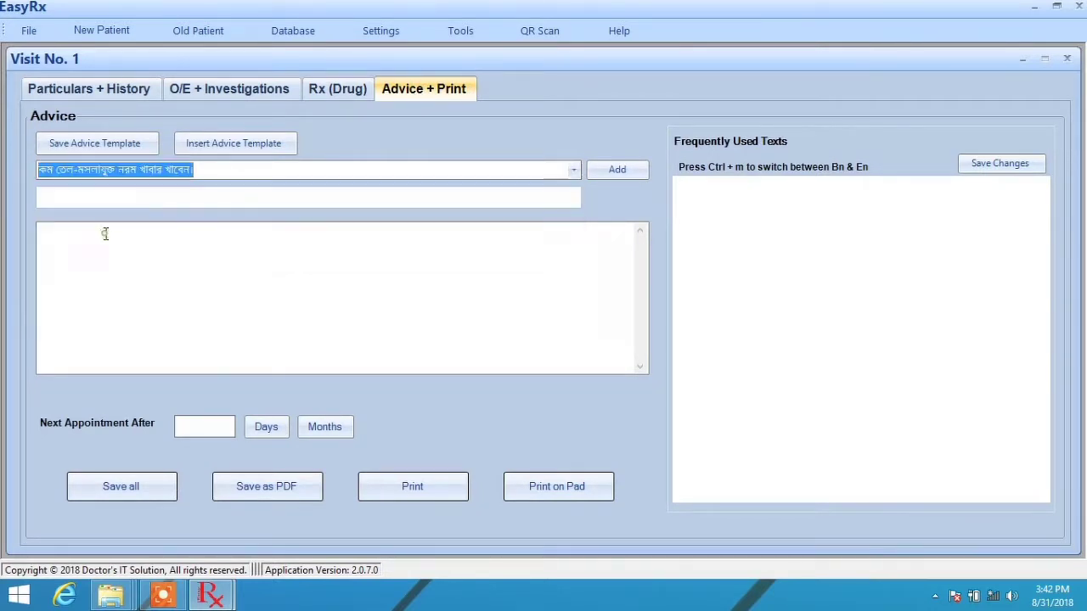
pyautogui.click(611, 170)
pyautogui.click(573, 170)
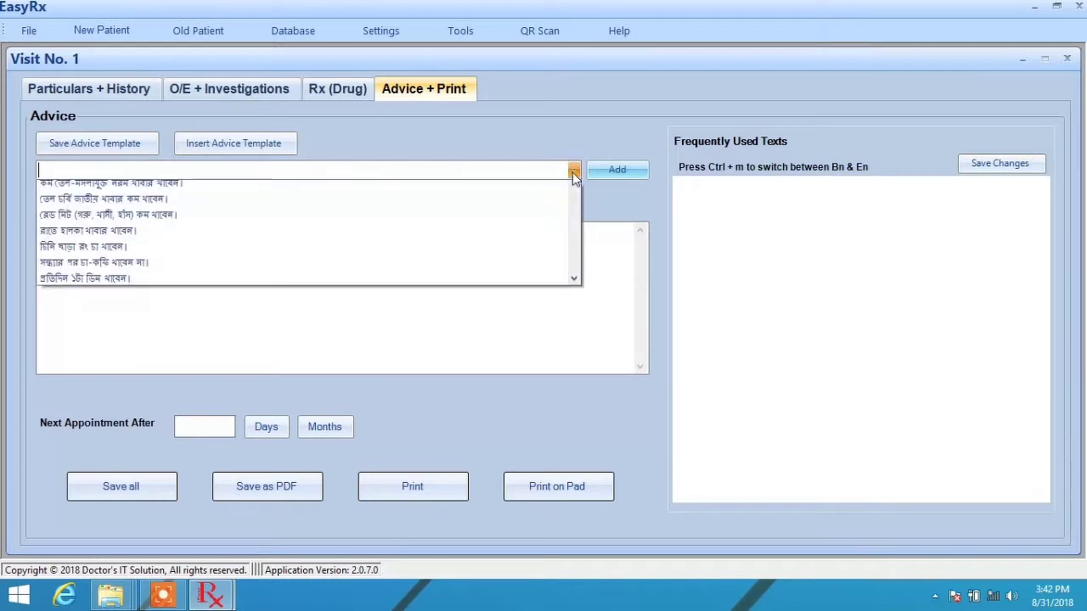
pyautogui.click(100, 300)
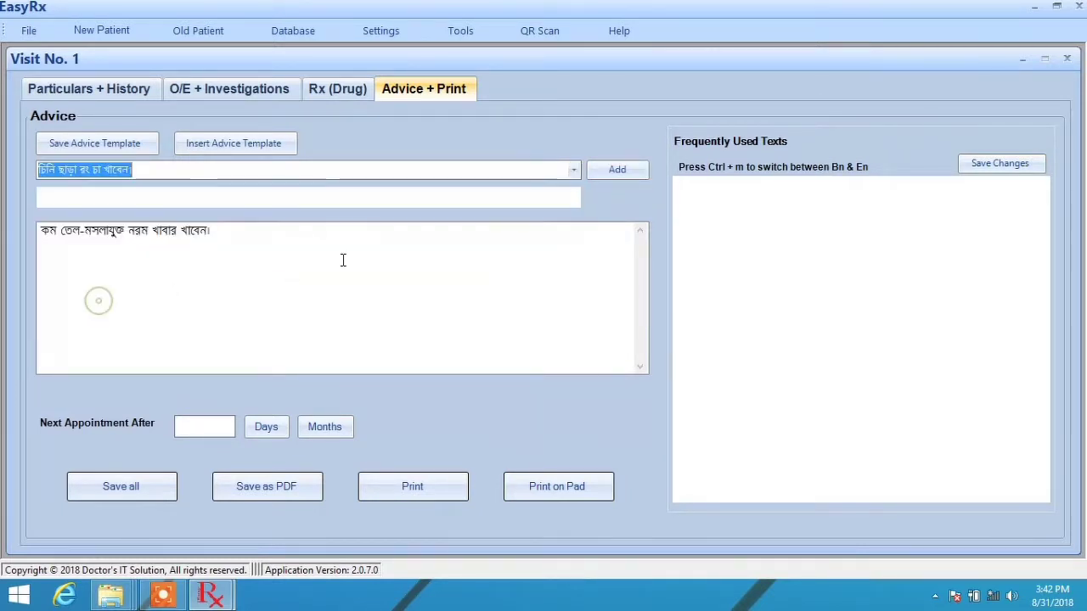
pyautogui.click(639, 169)
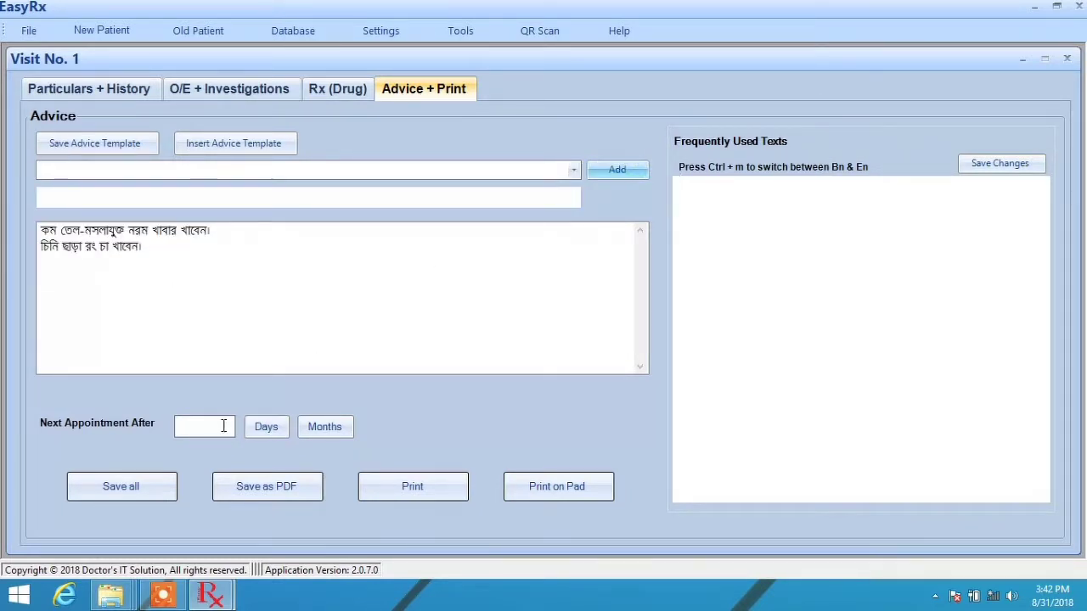
# Set the next appointment to after 10 days and save the whole visit record
pyautogui.click(223, 425)
pyautogui.write('১০')
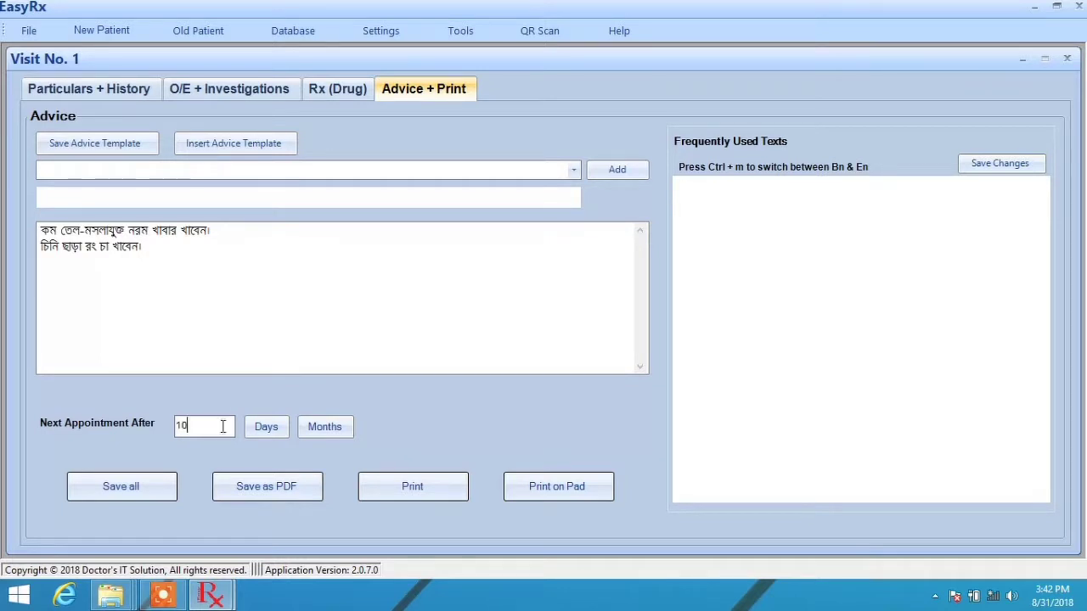
pyautogui.click(267, 426)
pyautogui.click(133, 490)
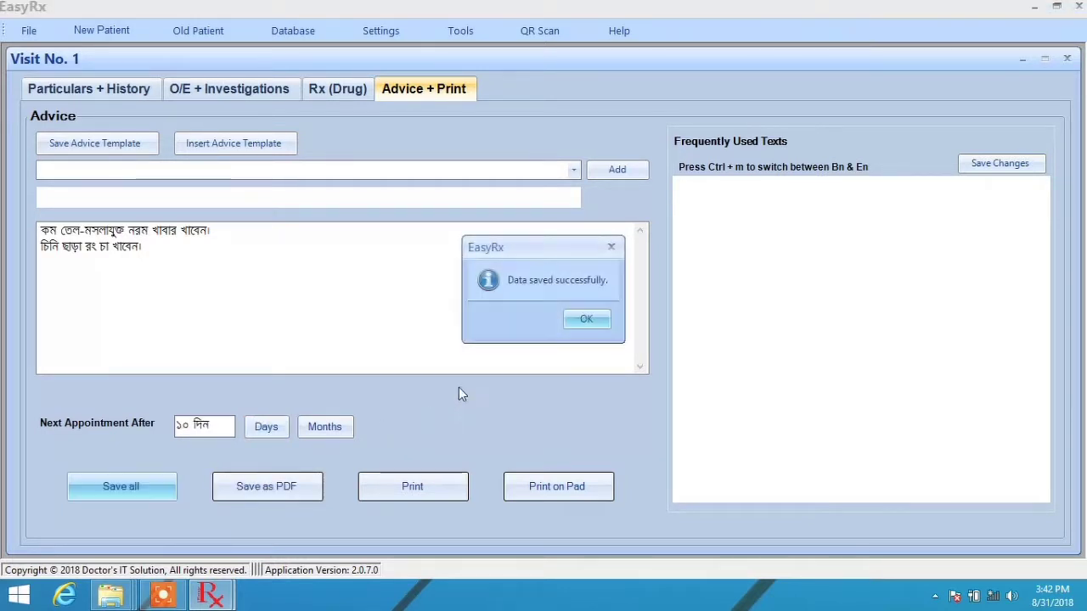
pyautogui.click(576, 321)
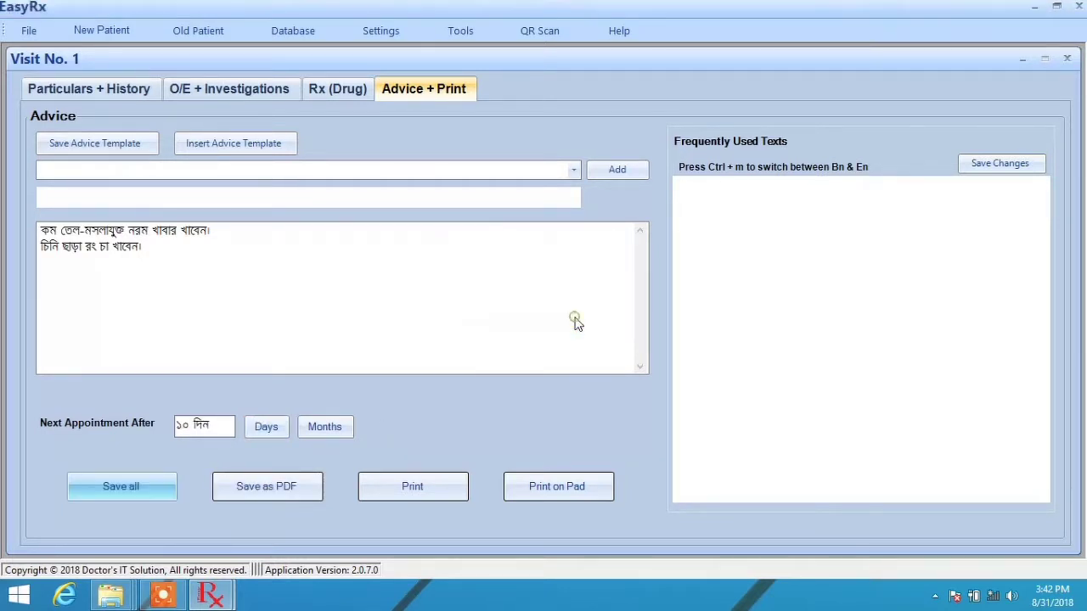
# Open the prescription's print preview in whole-page layout and export it as a PDF named Rx in Documents
pyautogui.click(419, 490)
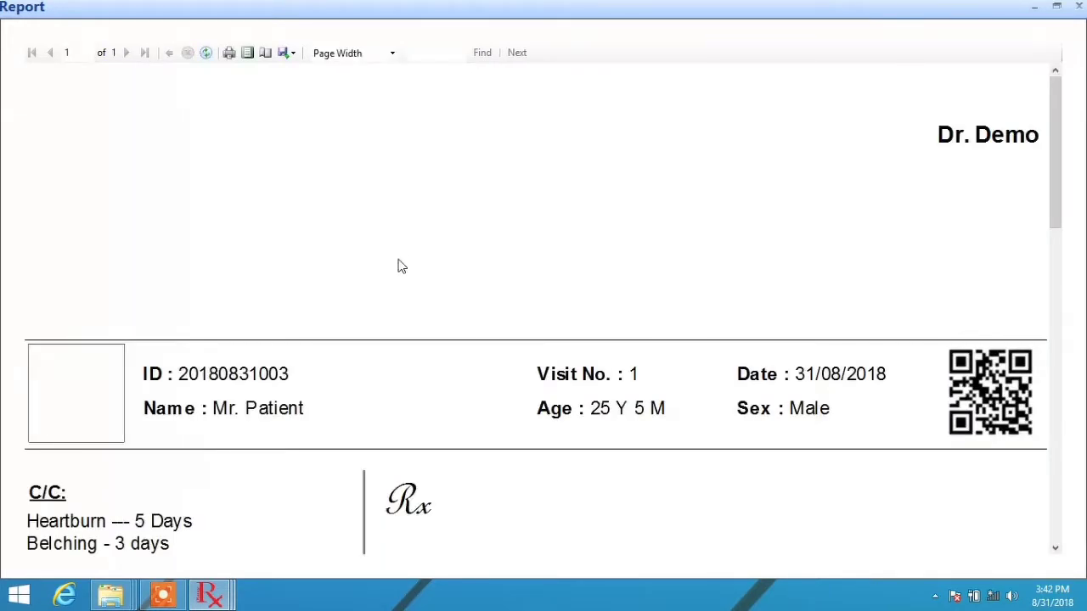
pyautogui.click(245, 52)
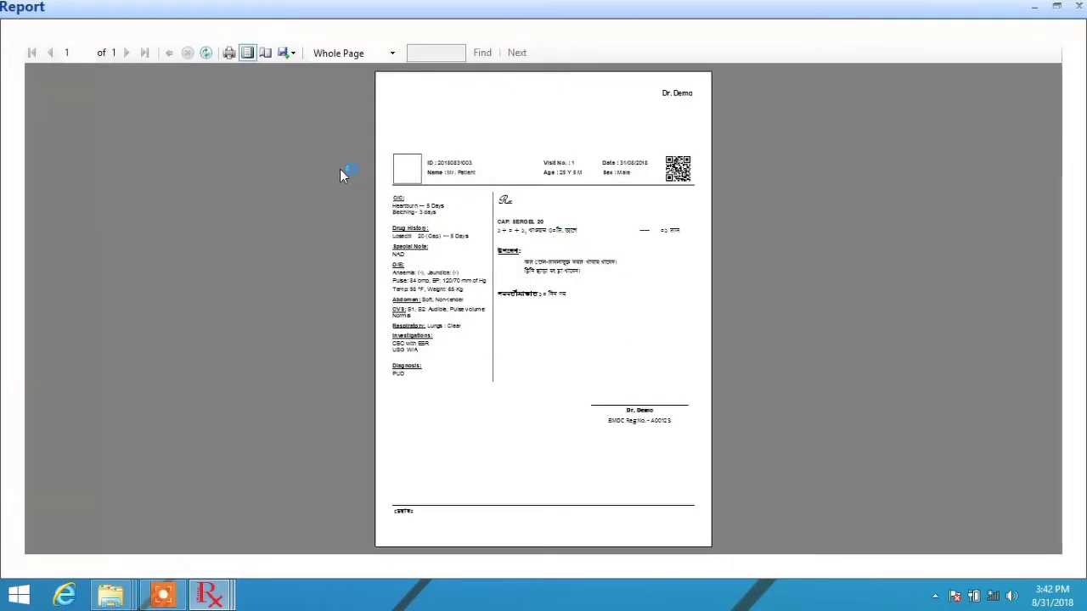
pyautogui.click(290, 58)
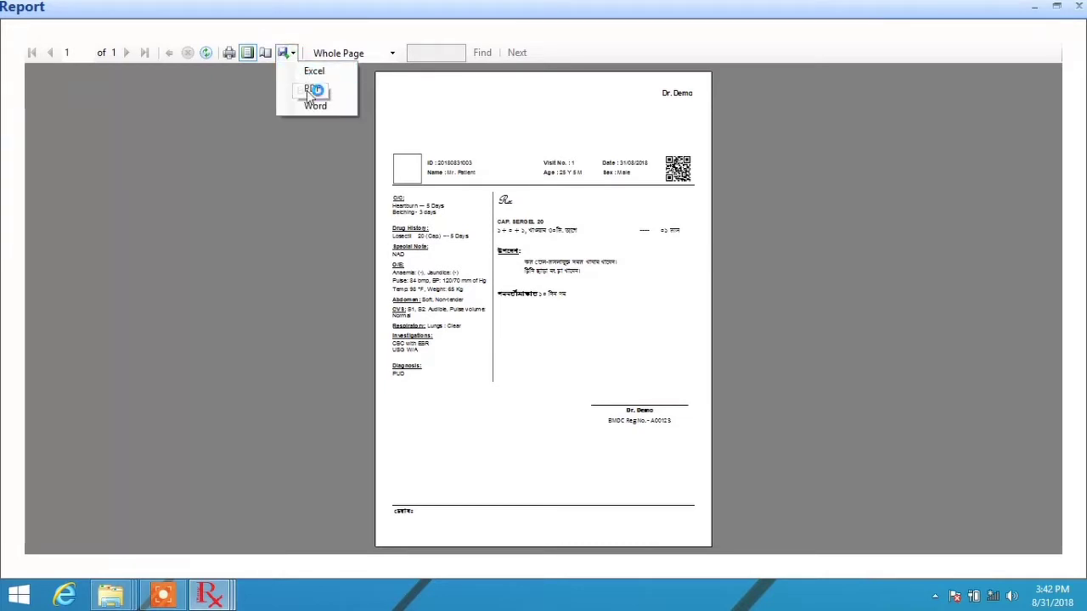
pyautogui.click(313, 92)
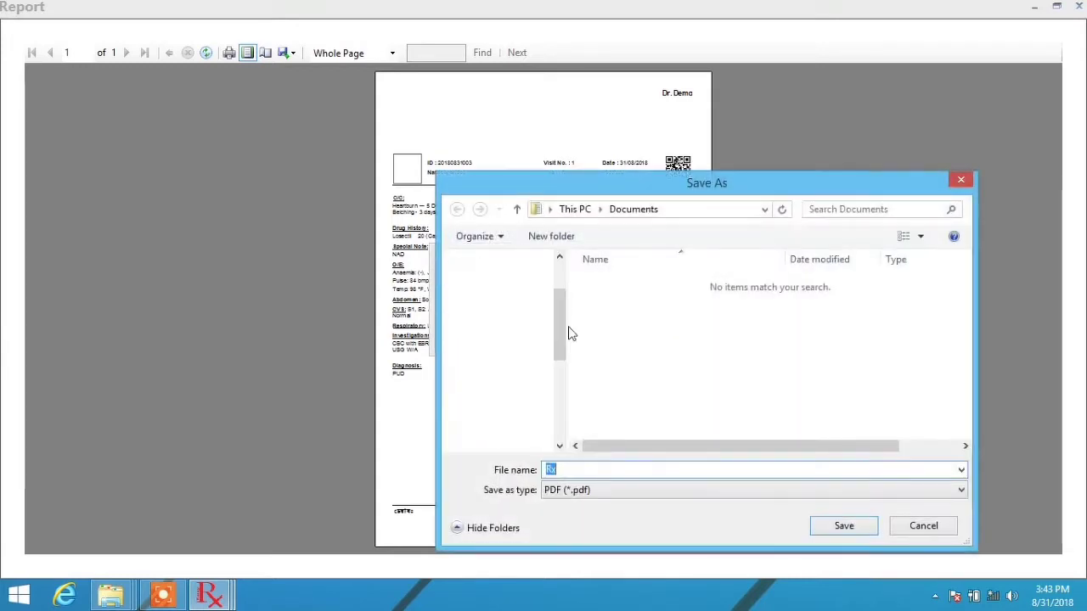
pyautogui.click(833, 530)
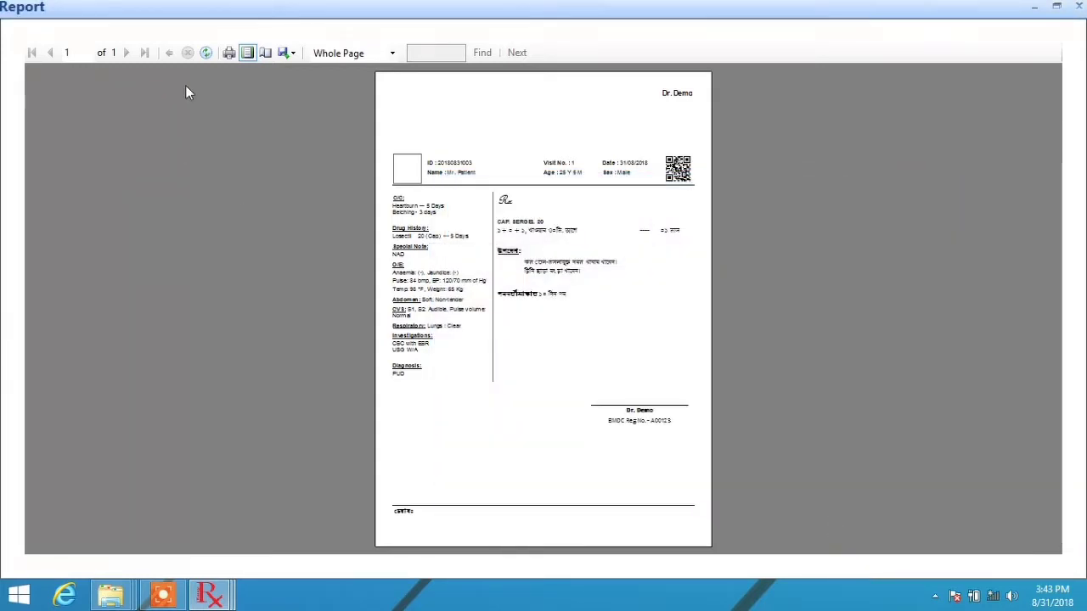
# Print the prescription with Microsoft XPS Document Writer to an OpenXPS file named 1 in Documents and close the preview
pyautogui.click(228, 52)
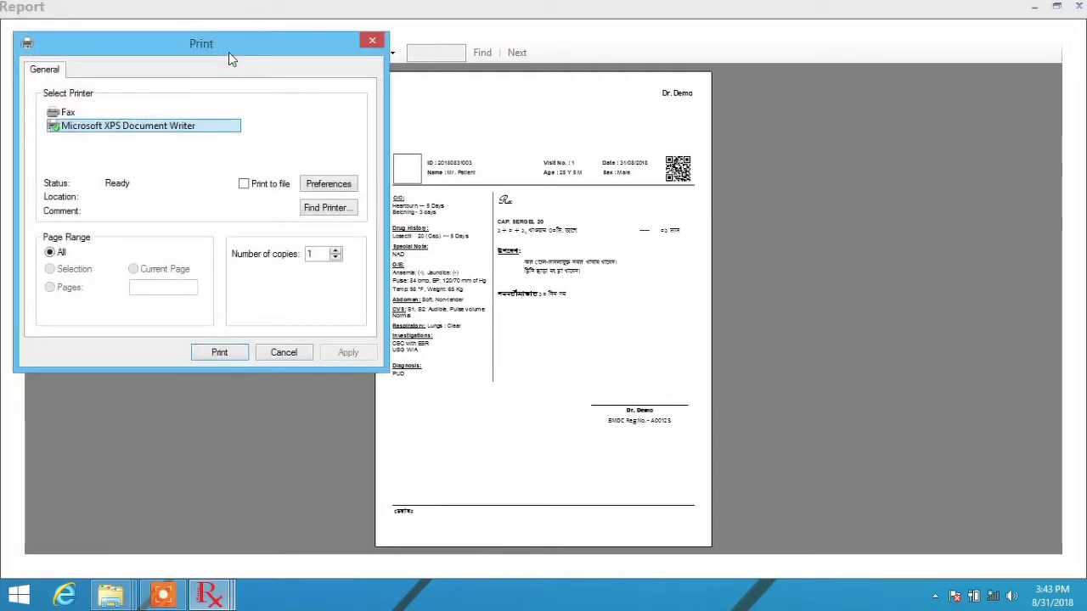
pyautogui.click(219, 351)
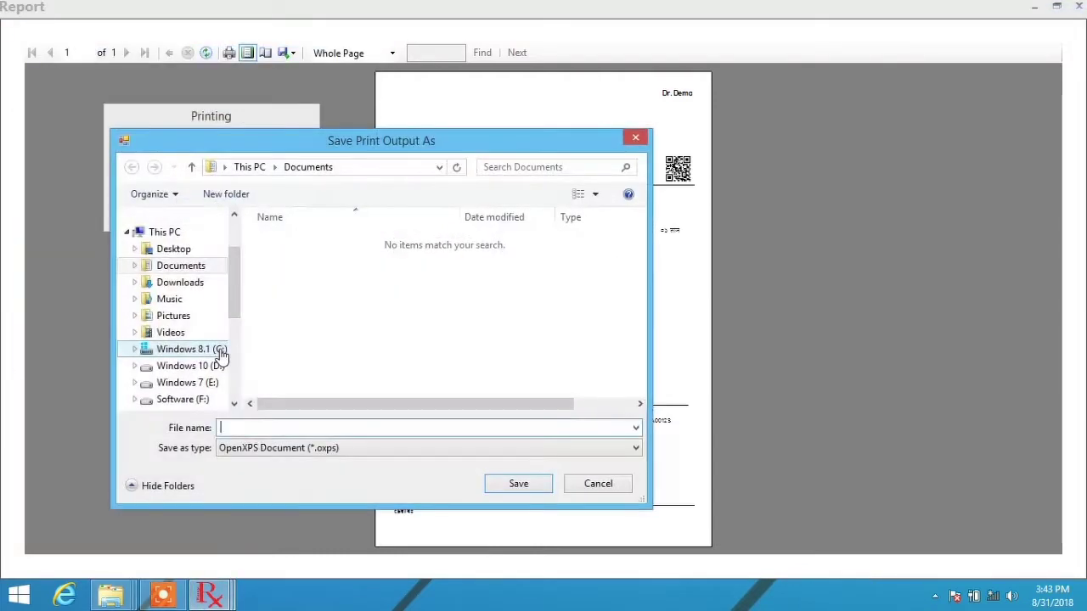
pyautogui.write('5')
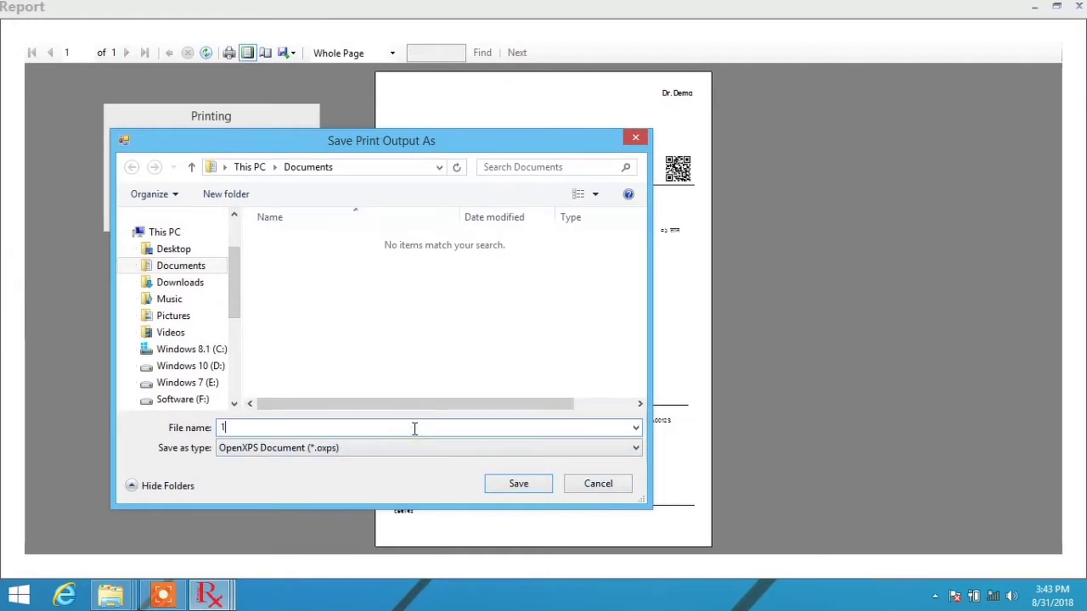
pyautogui.click(503, 483)
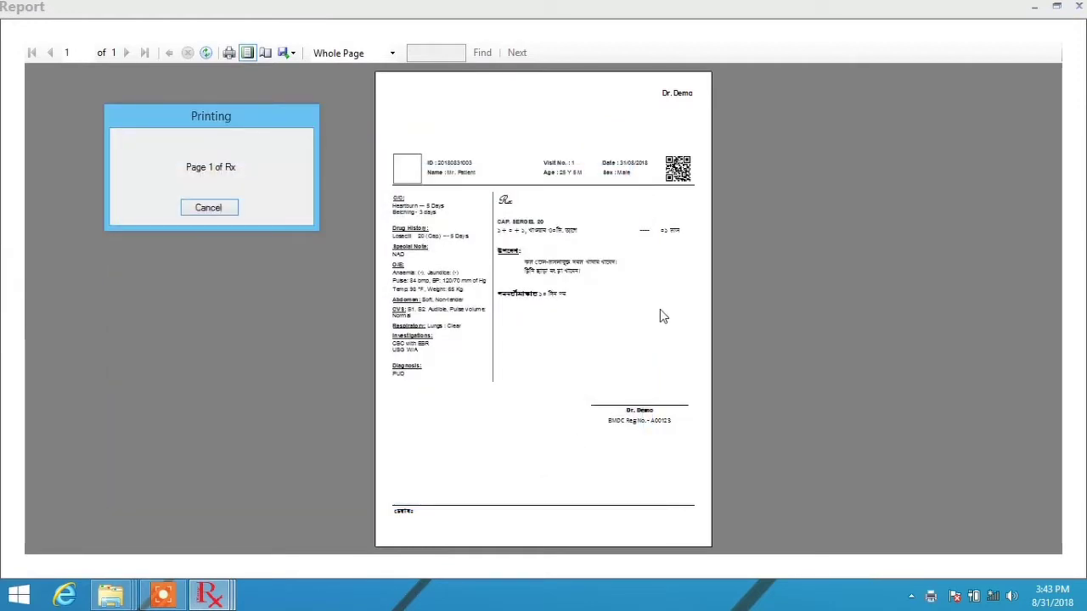
pyautogui.click(1078, 6)
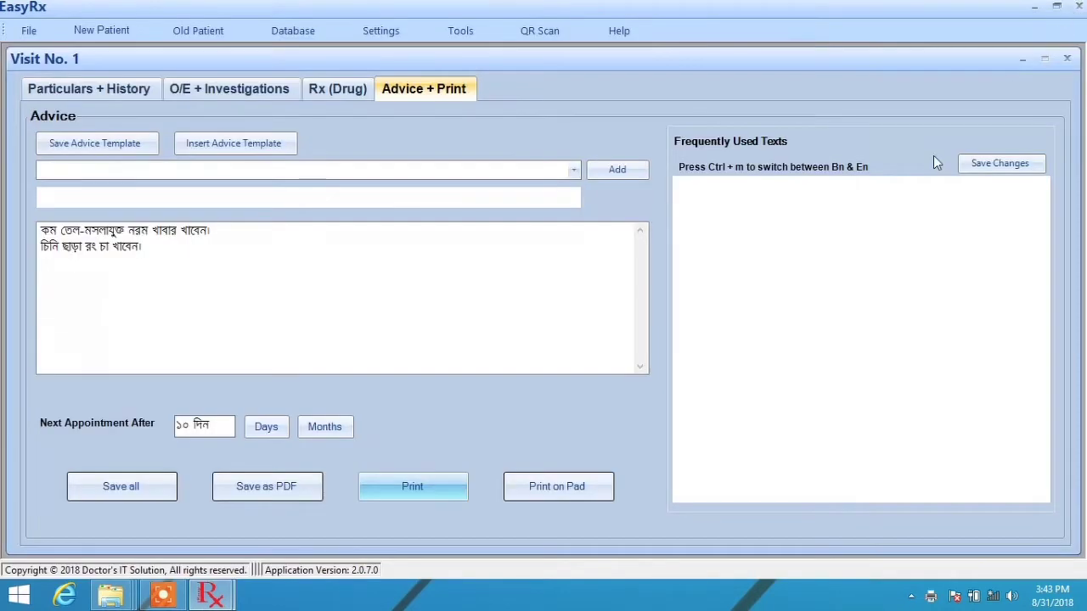
# Close the visit record and restart EasyRx, logging in again with the account password
pyautogui.click(1066, 59)
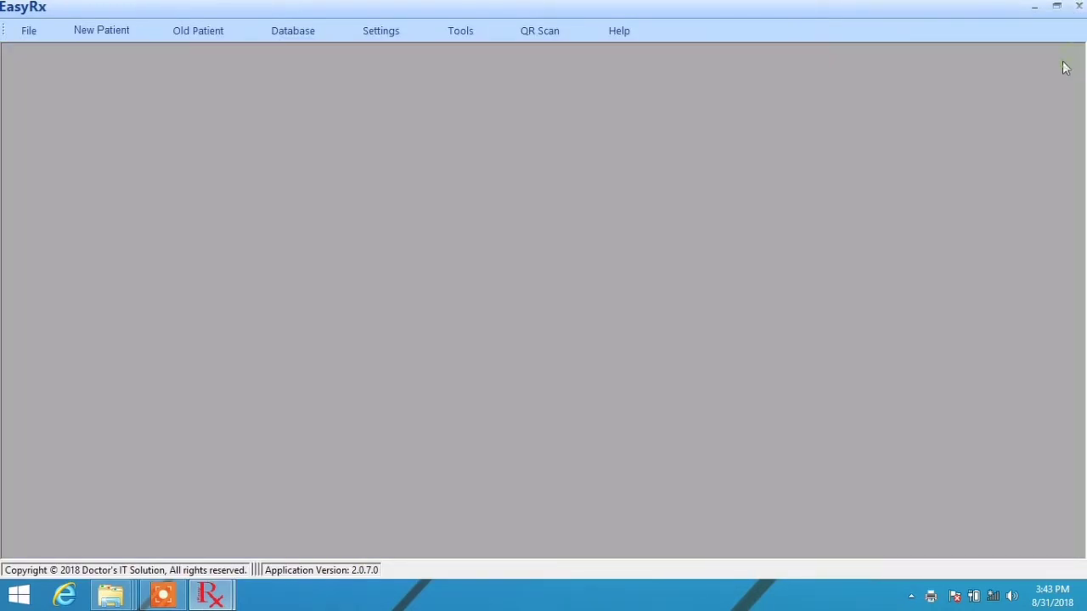
pyautogui.click(1078, 6)
pyautogui.doubleClick(92, 28)
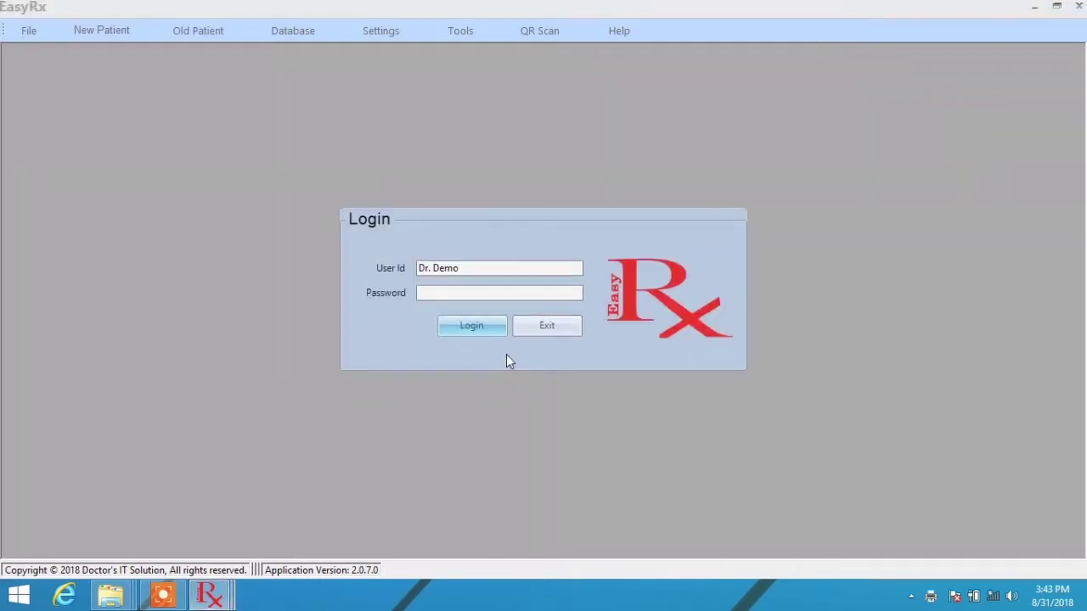
pyautogui.write('***')
pyautogui.click(480, 331)
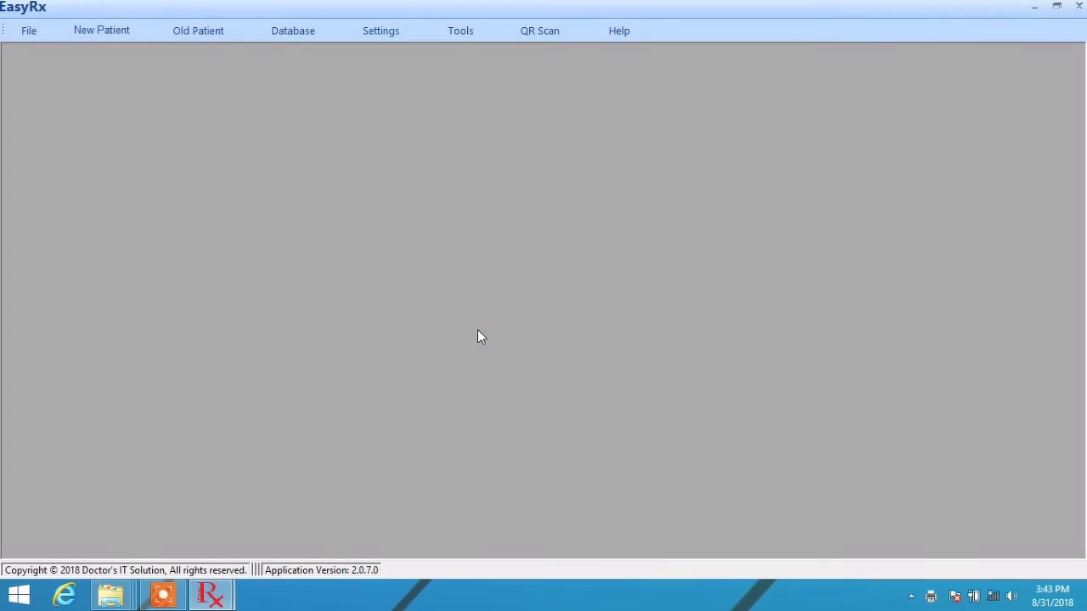
# Open the saved prescription with the diagnosis PUD from the old patient records for viewing
pyautogui.click(208, 34)
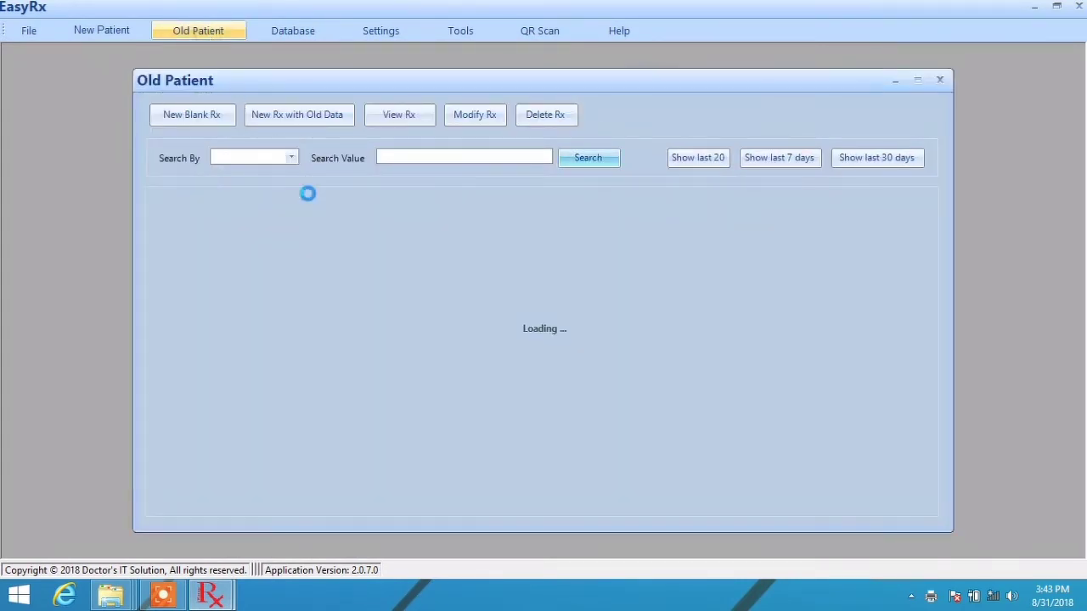
pyautogui.click(275, 223)
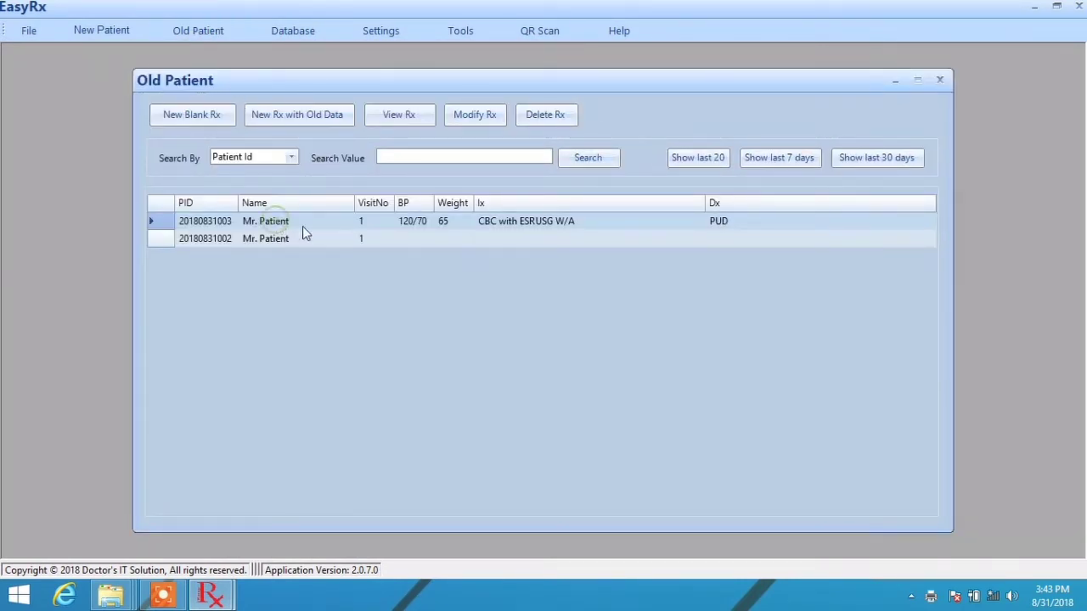
pyautogui.click(404, 114)
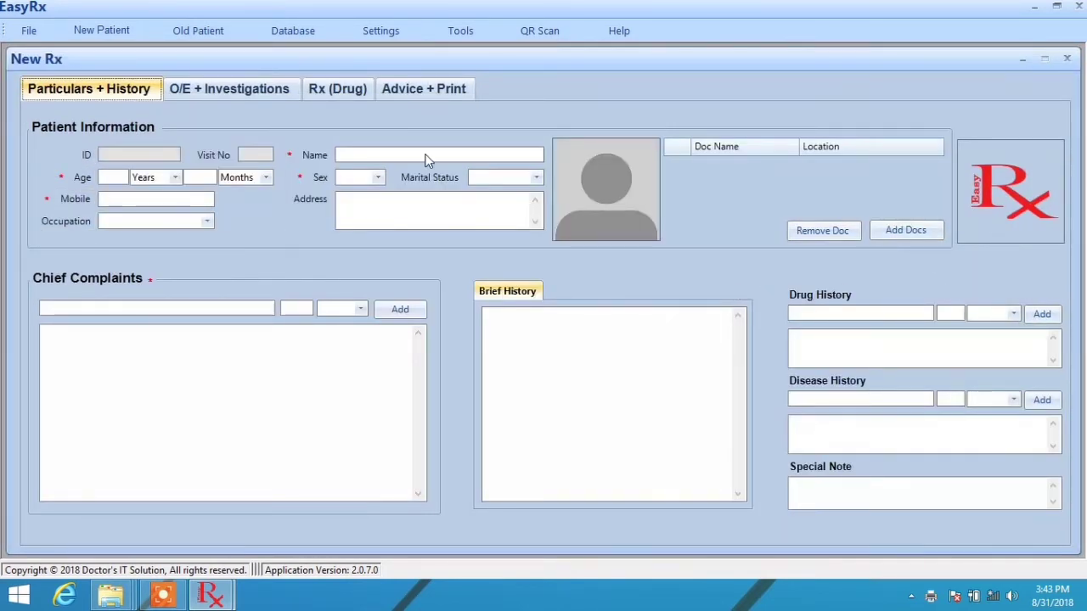
# Review the saved visit's drug, advice, examination and investigation, and patient history sections, and close the record
pyautogui.click(346, 89)
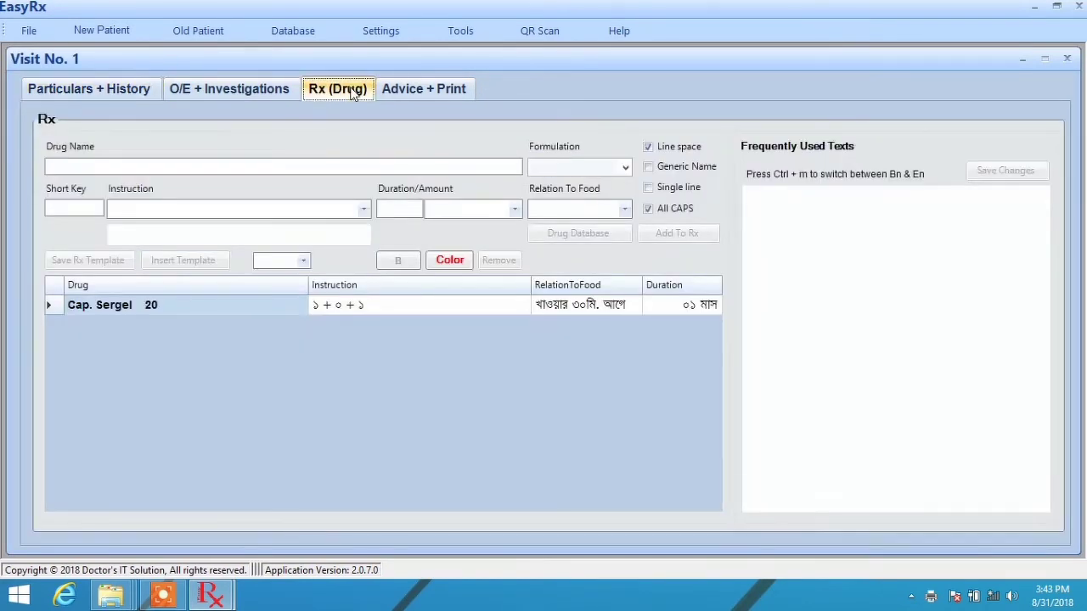
pyautogui.click(406, 91)
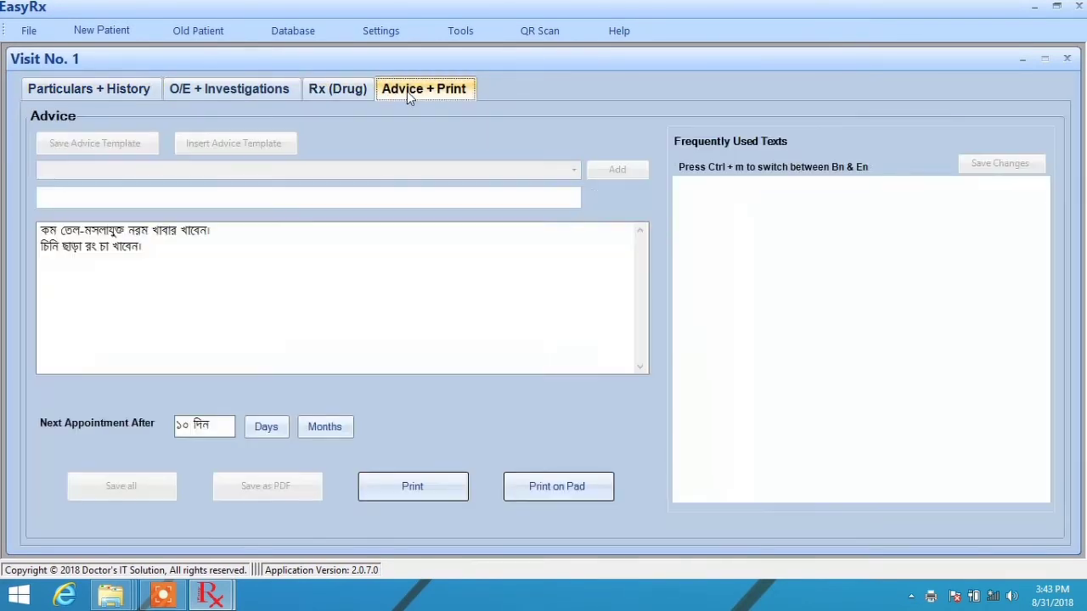
pyautogui.click(280, 93)
pyautogui.click(116, 90)
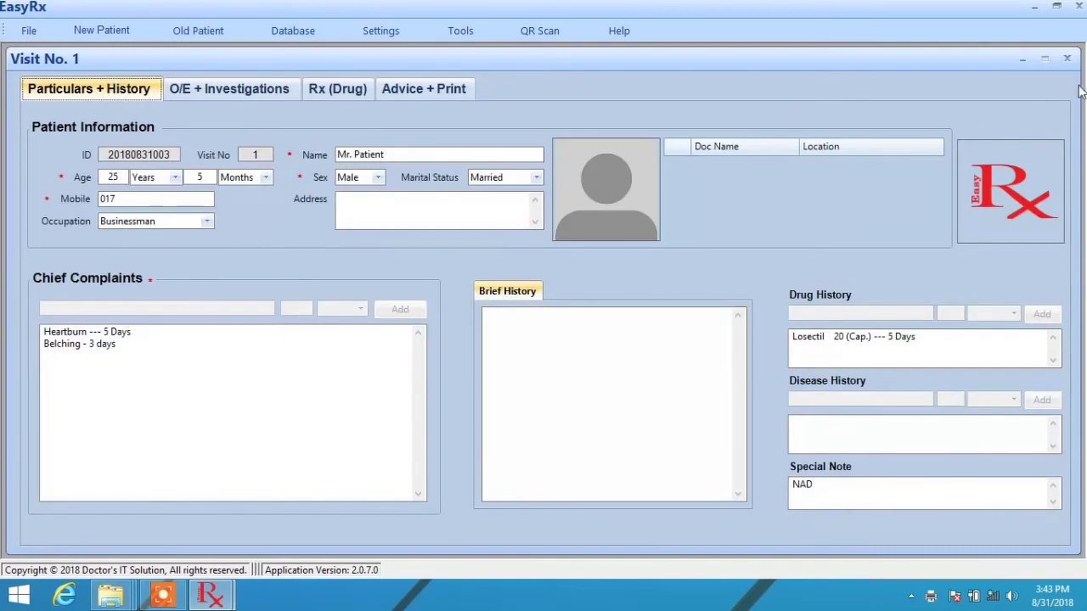
pyautogui.click(1067, 59)
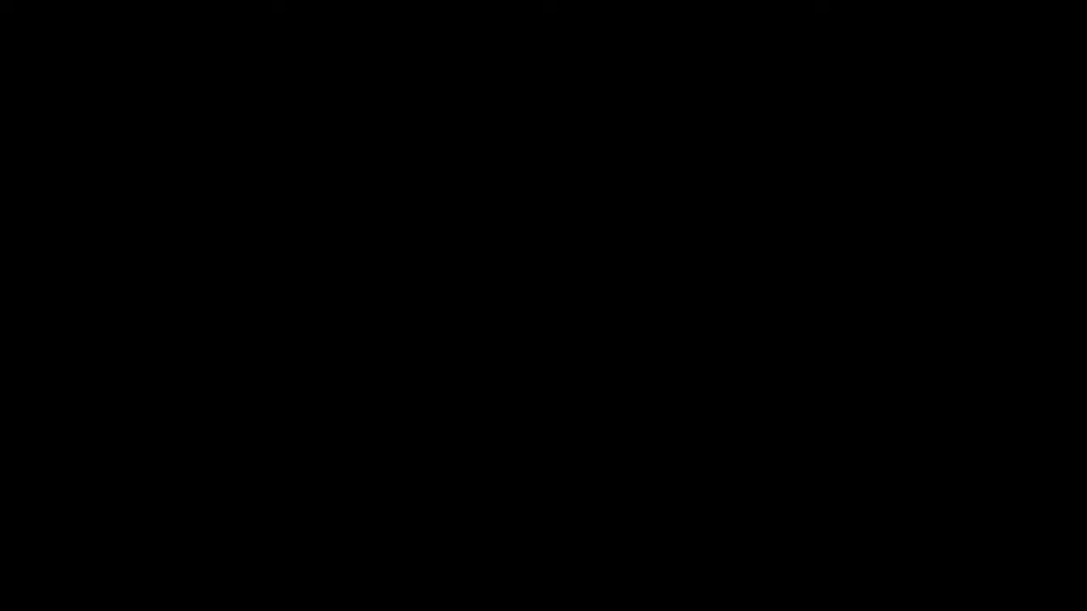